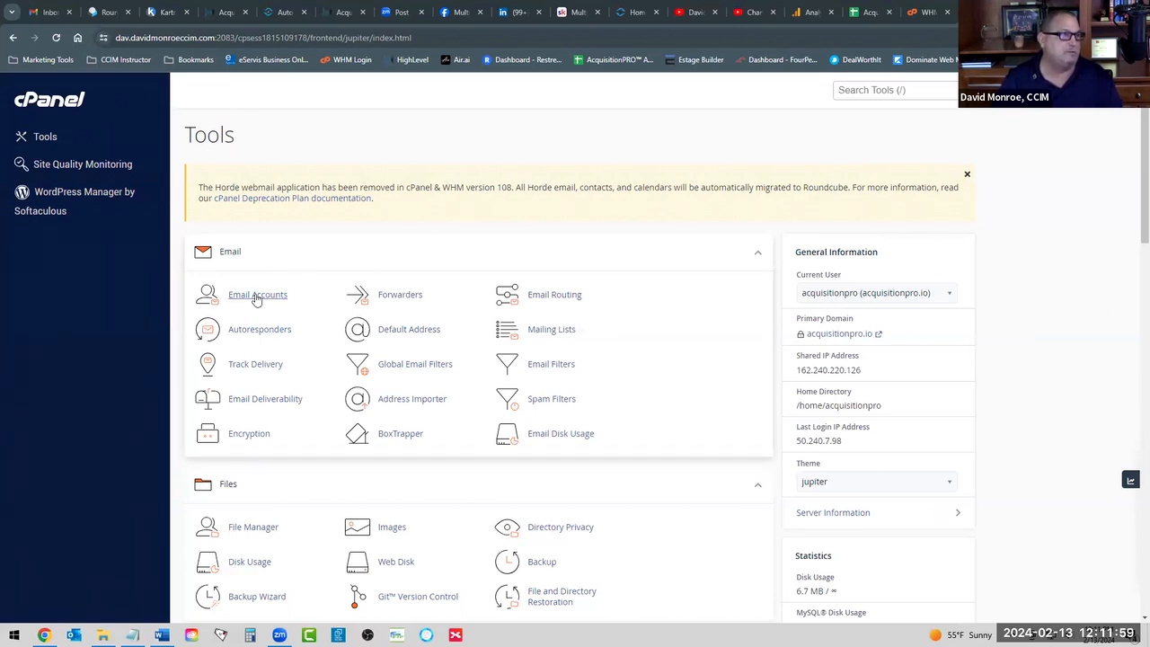
scroll(317, 229, down, 1)
scroll(310, 243, down, 5)
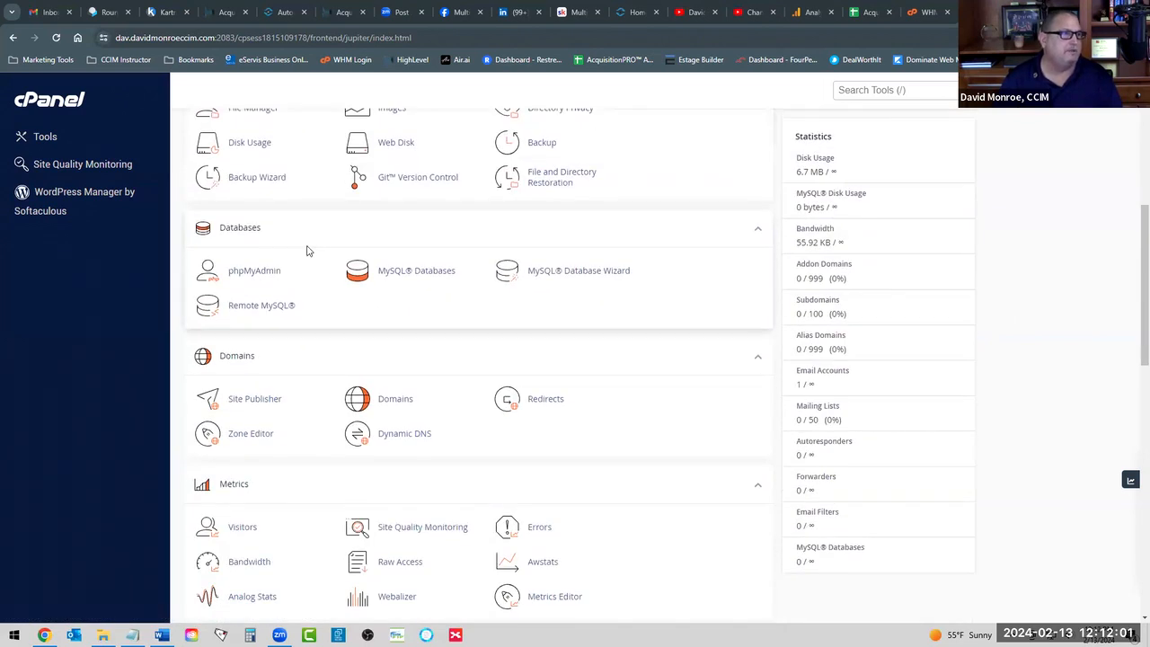
scroll(309, 249, up, 5)
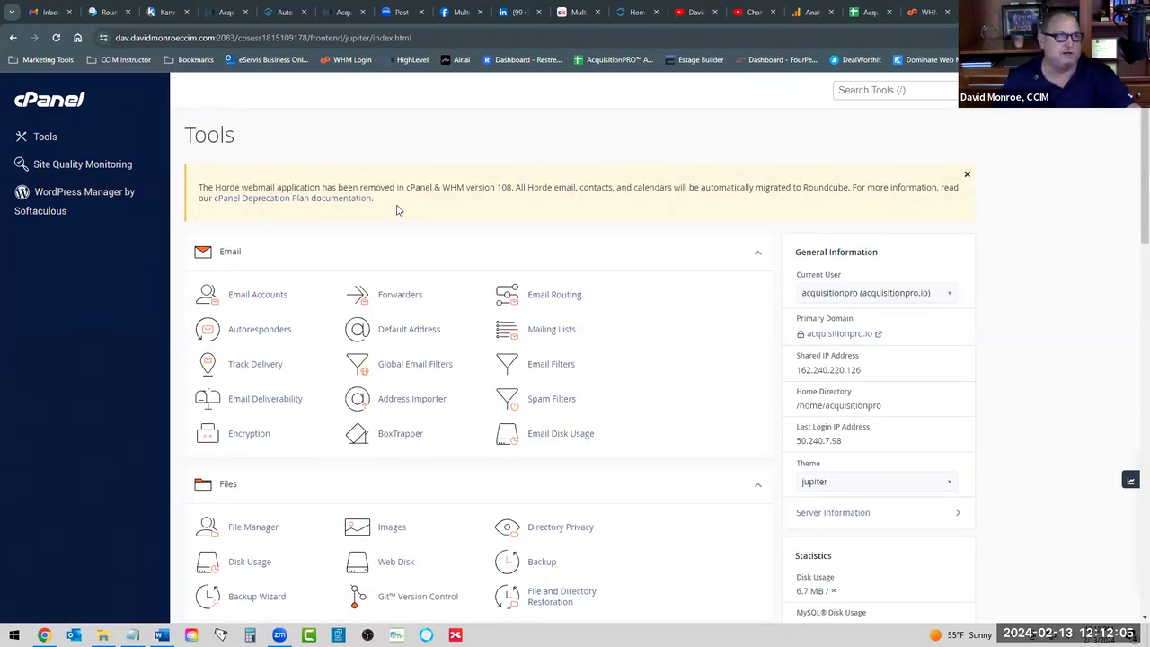
scroll(444, 264, down, 4)
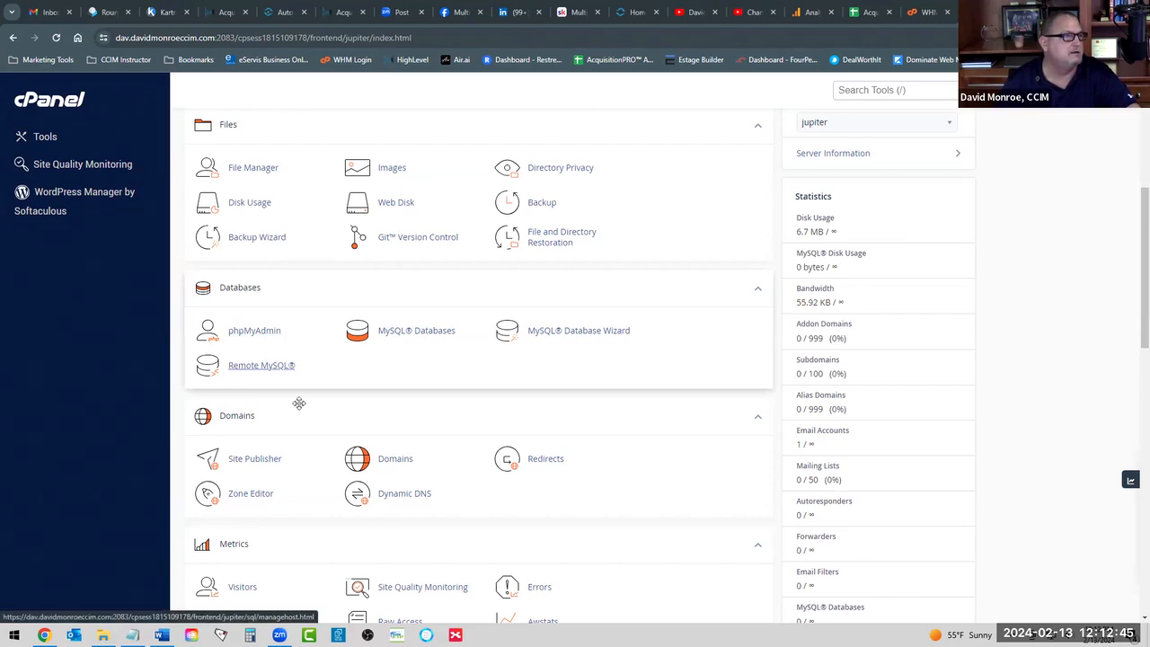
Open the Zone Editor and manage the acquisitionpro.io zone.
click(255, 496)
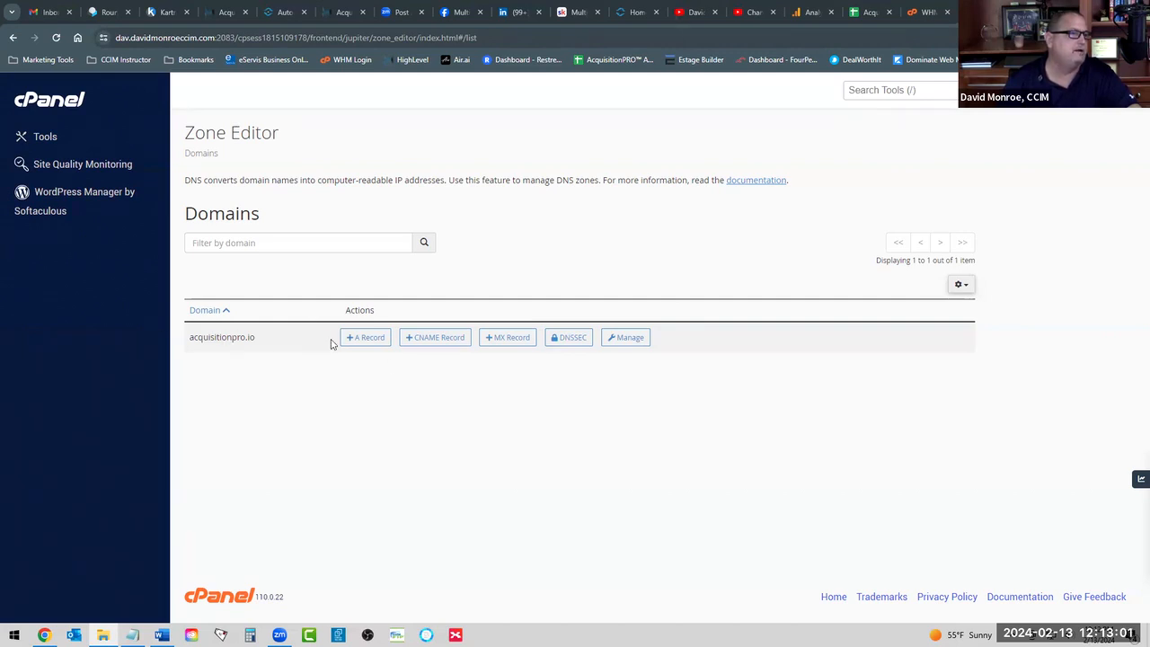
click(628, 338)
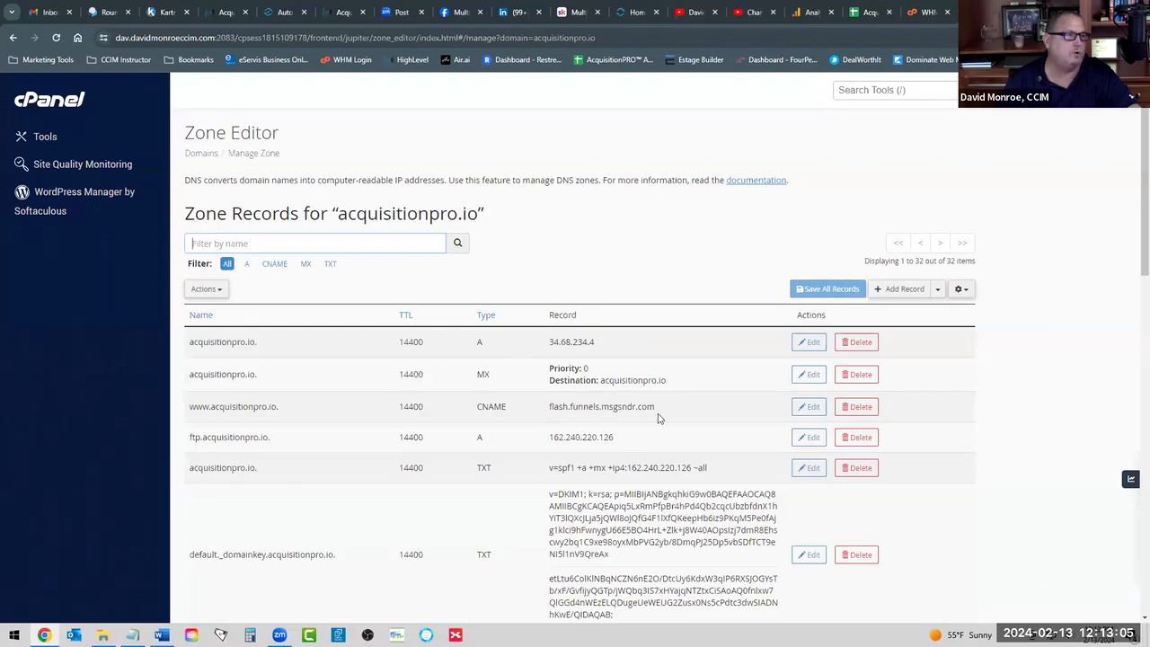
scroll(658, 419, down, 4)
scroll(658, 419, down, 7)
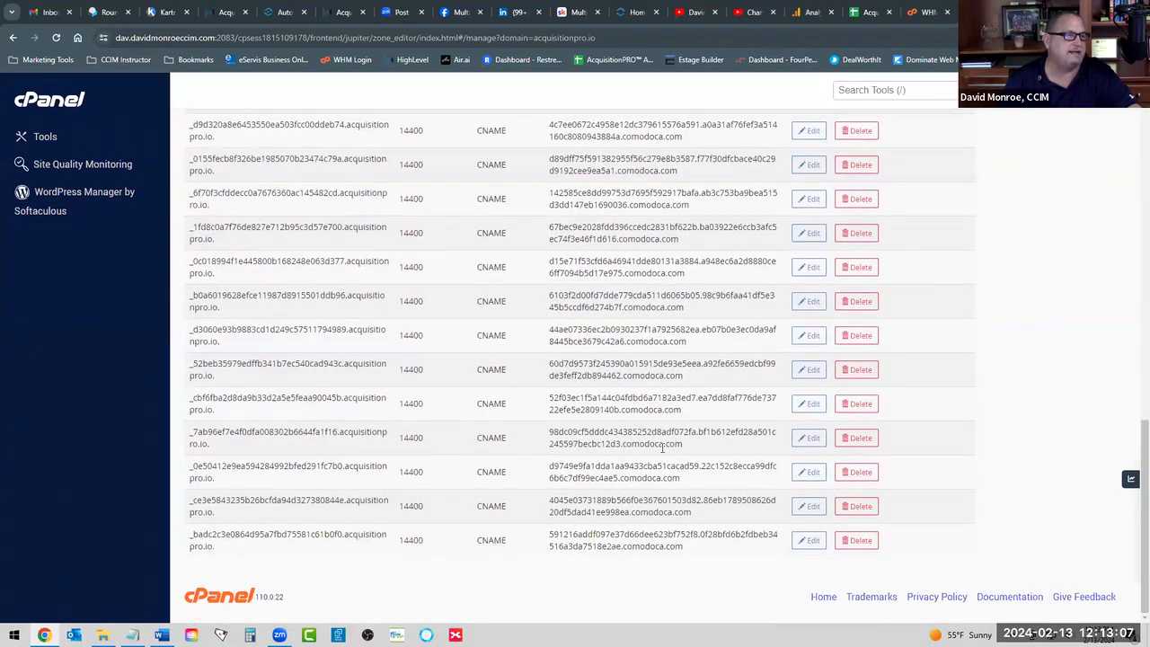
Scroll through the zone's 32 A, MX, CNAME and TXT records.
scroll(662, 451, up, 5)
scroll(662, 452, up, 5)
scroll(660, 456, down, 10)
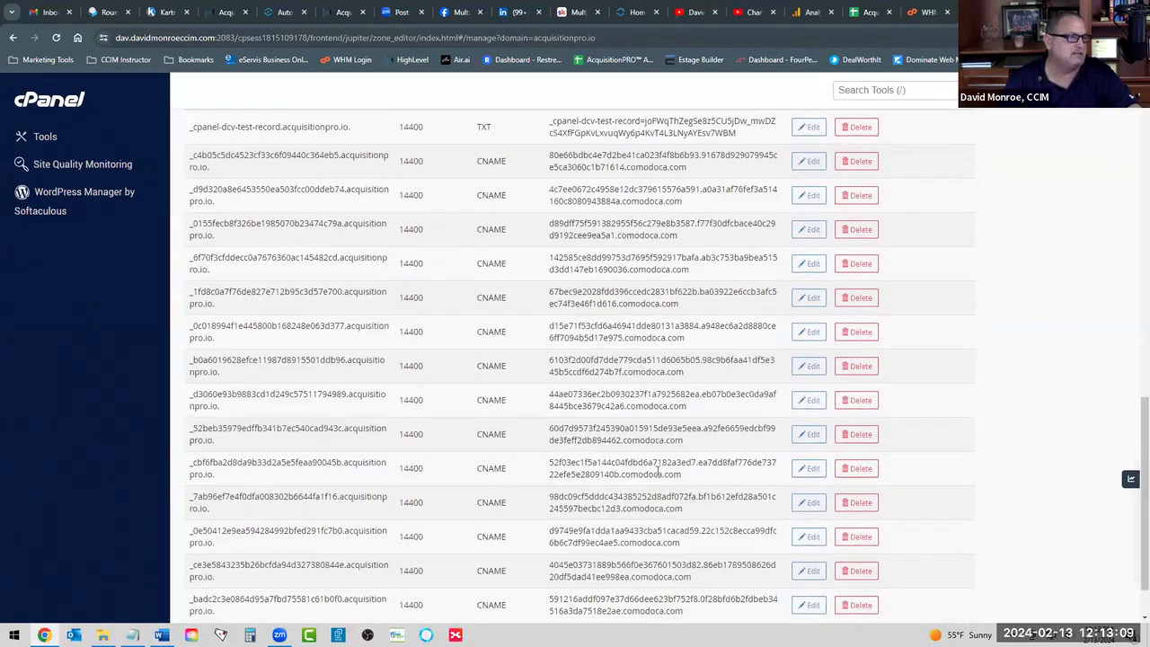
scroll(650, 495, up, 2)
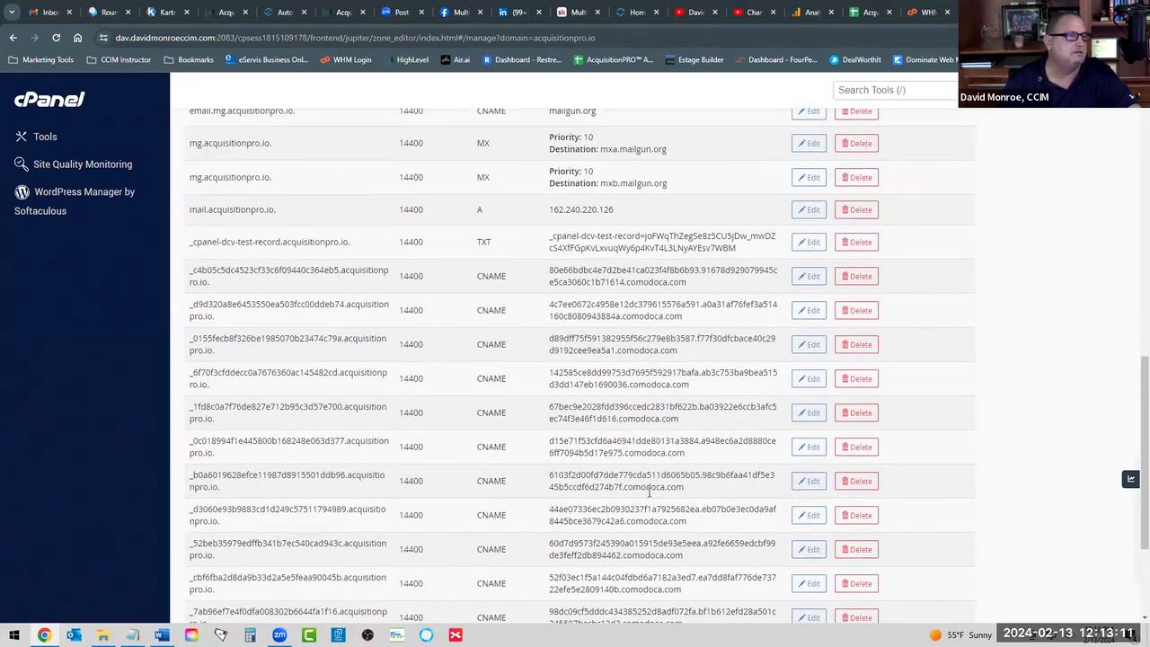
scroll(650, 491, up, 1)
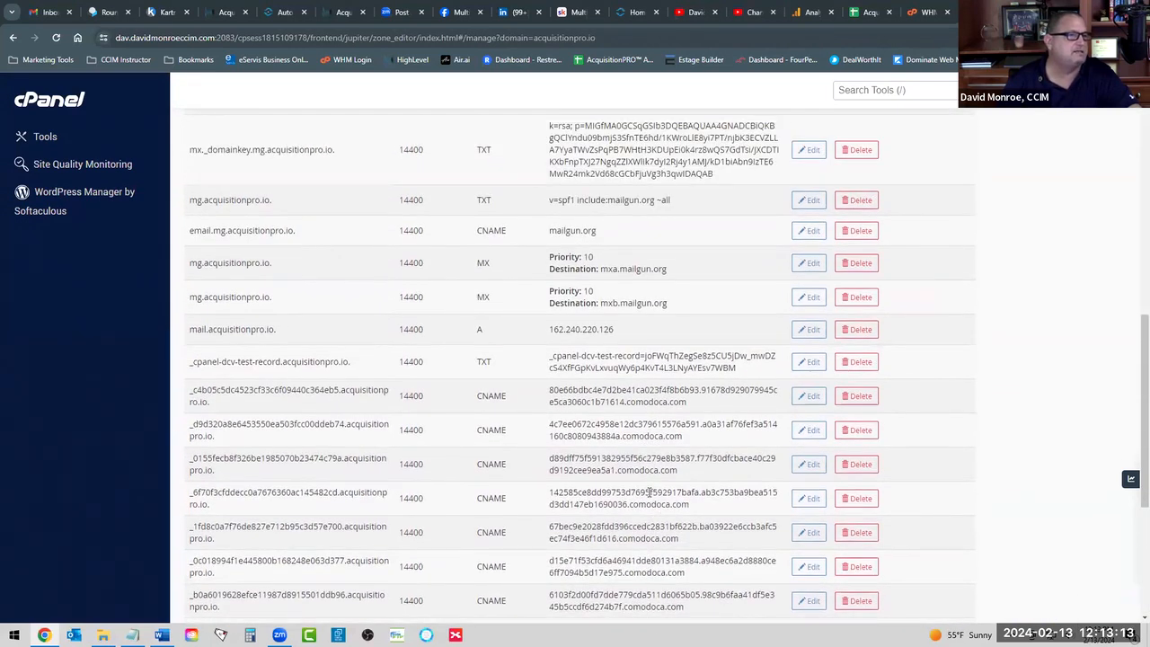
scroll(649, 492, up, 2)
scroll(645, 496, down, 5)
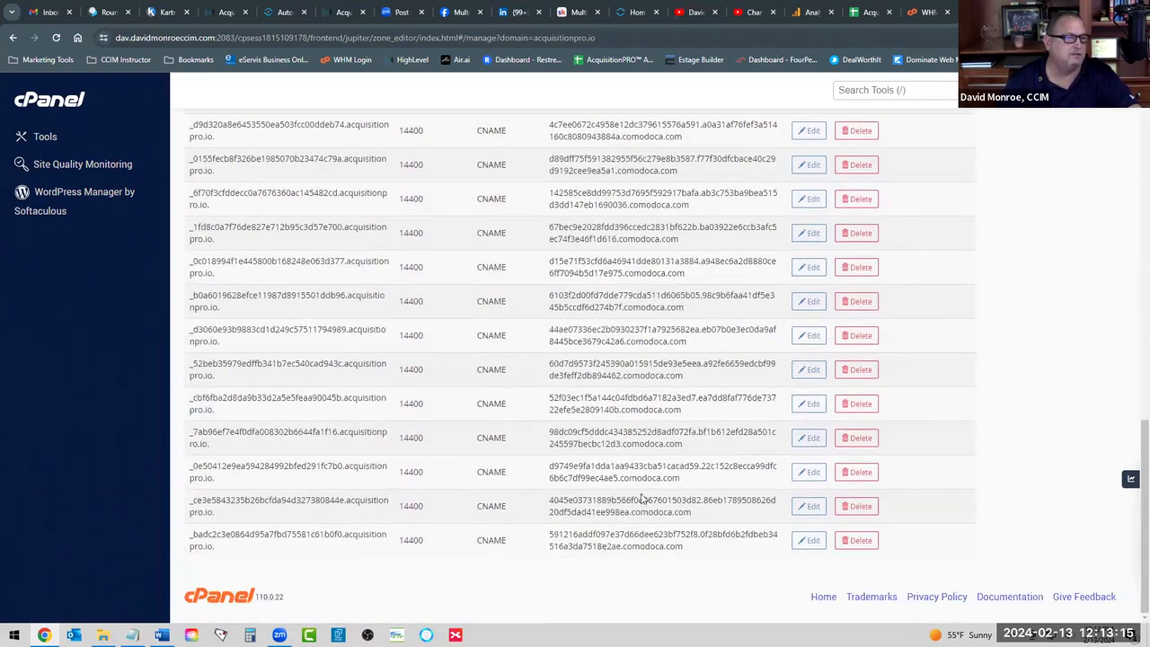
scroll(640, 490, up, 3)
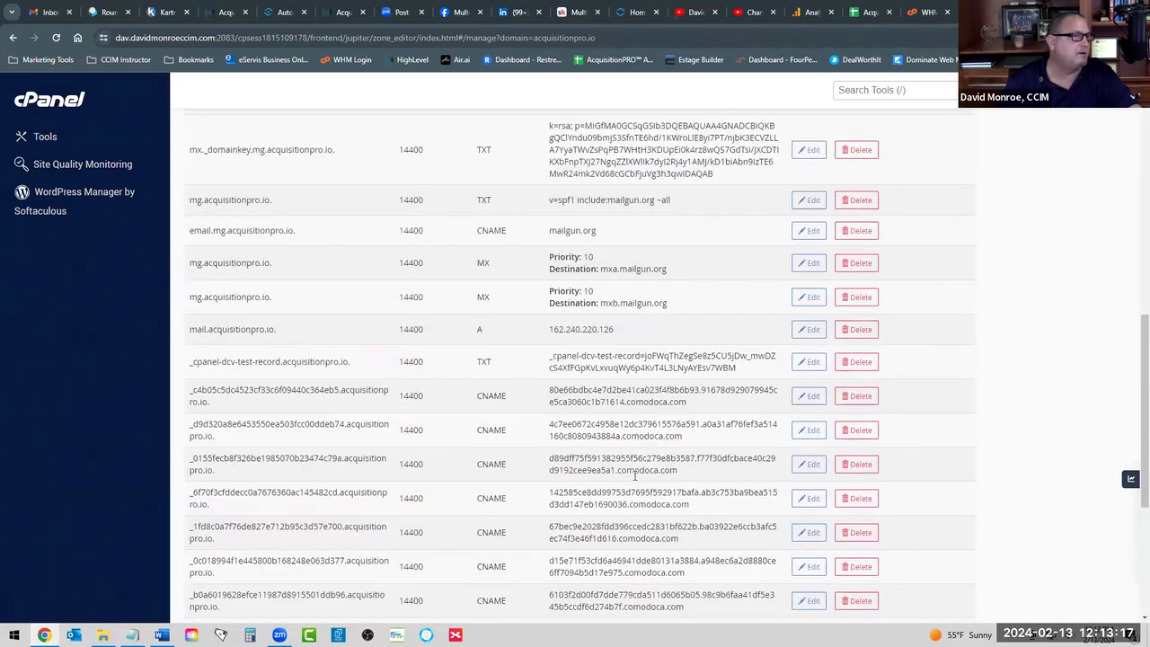
scroll(635, 476, up, 7)
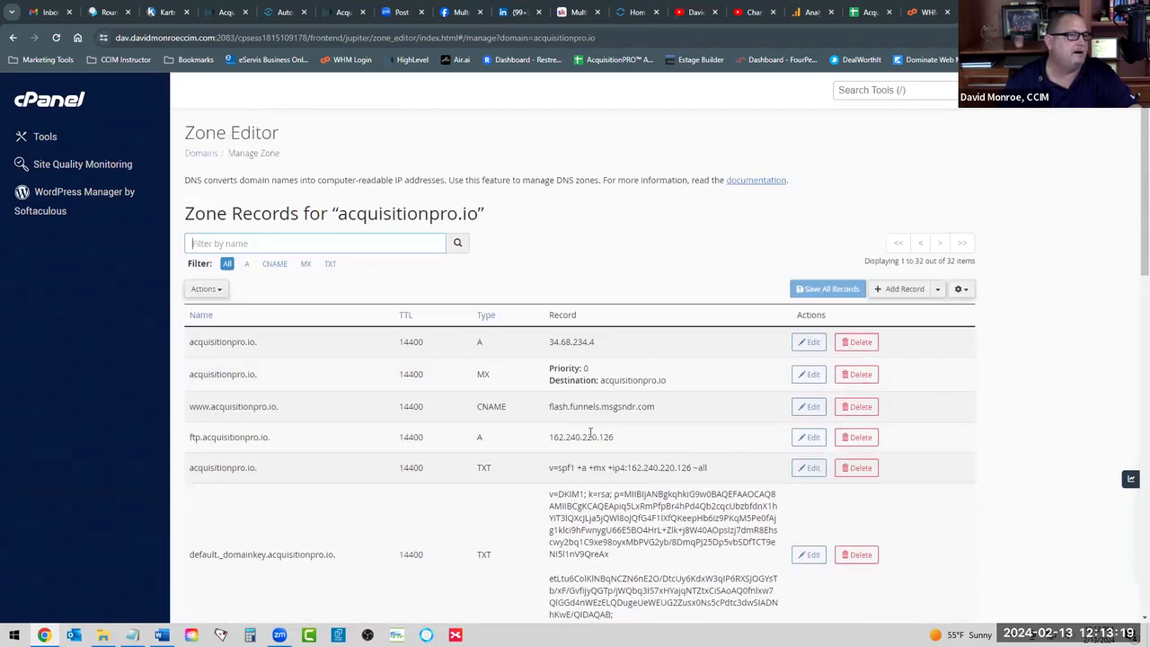
scroll(662, 375, down, 1)
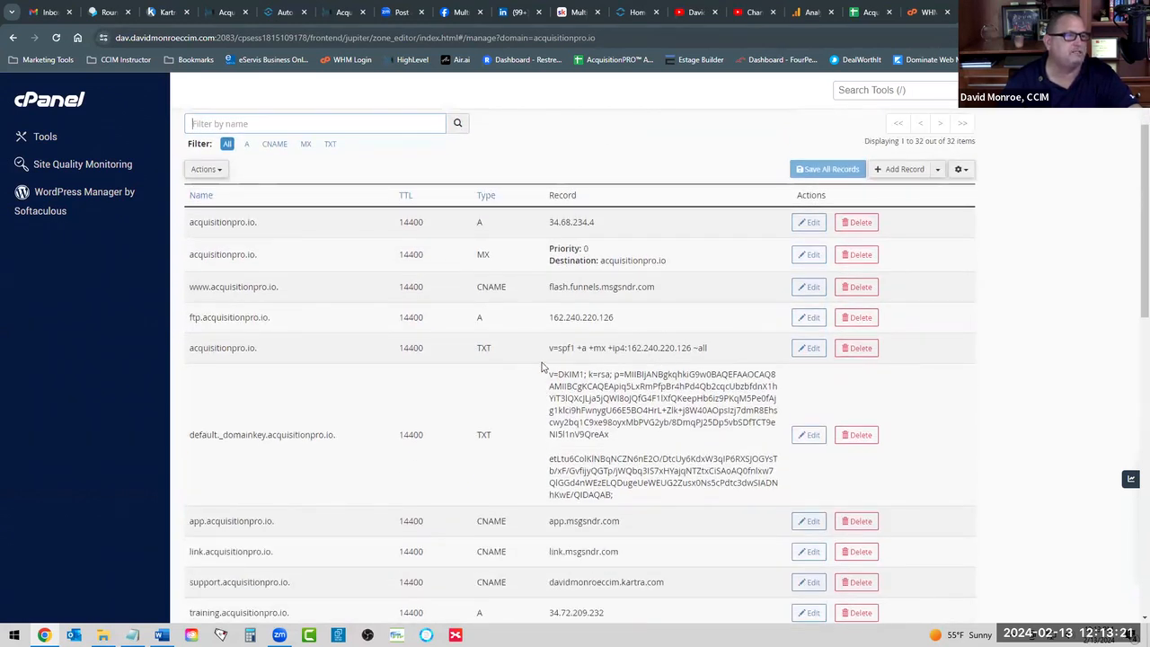
drag(561, 373, 580, 373)
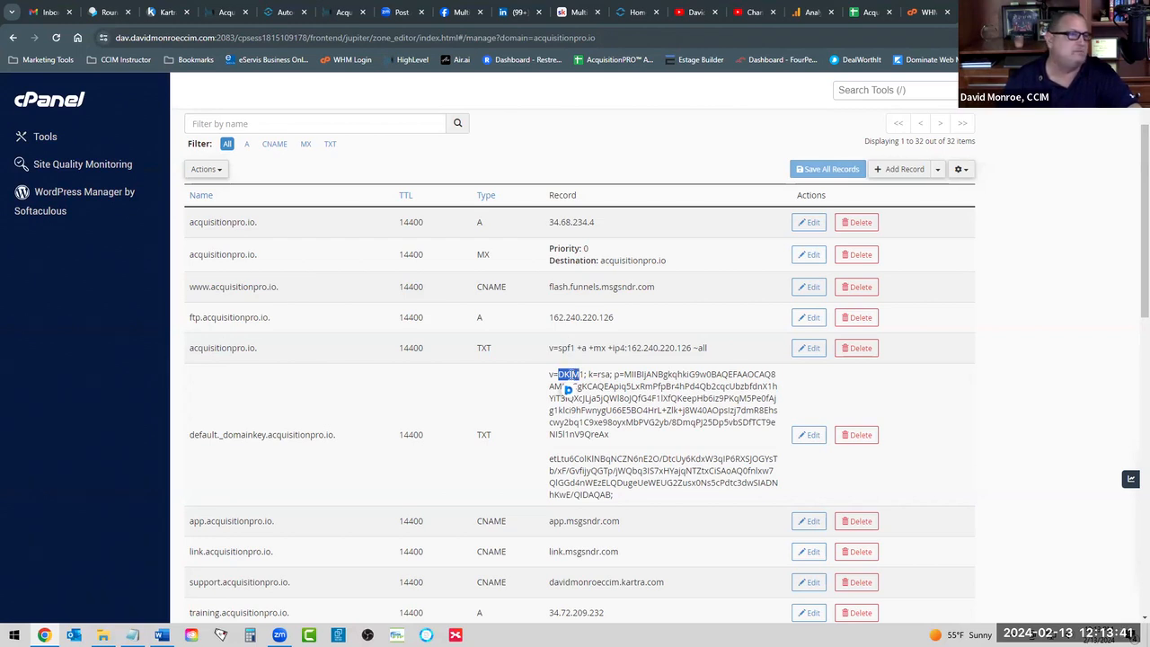
mouse_move(559, 348)
mouse_down()
mouse_move(572, 348)
mouse_move(565, 364)
mouse_up()
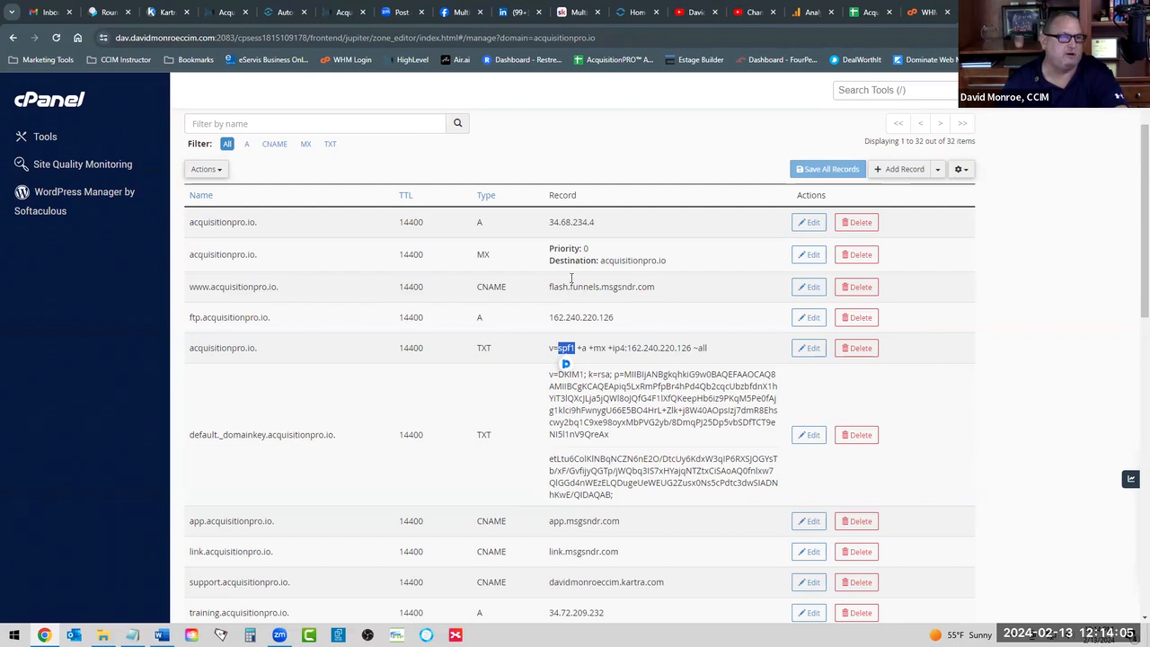
Add a new TXT record named _dmarc with TTL 14400 and move to its Record field.
click(889, 169)
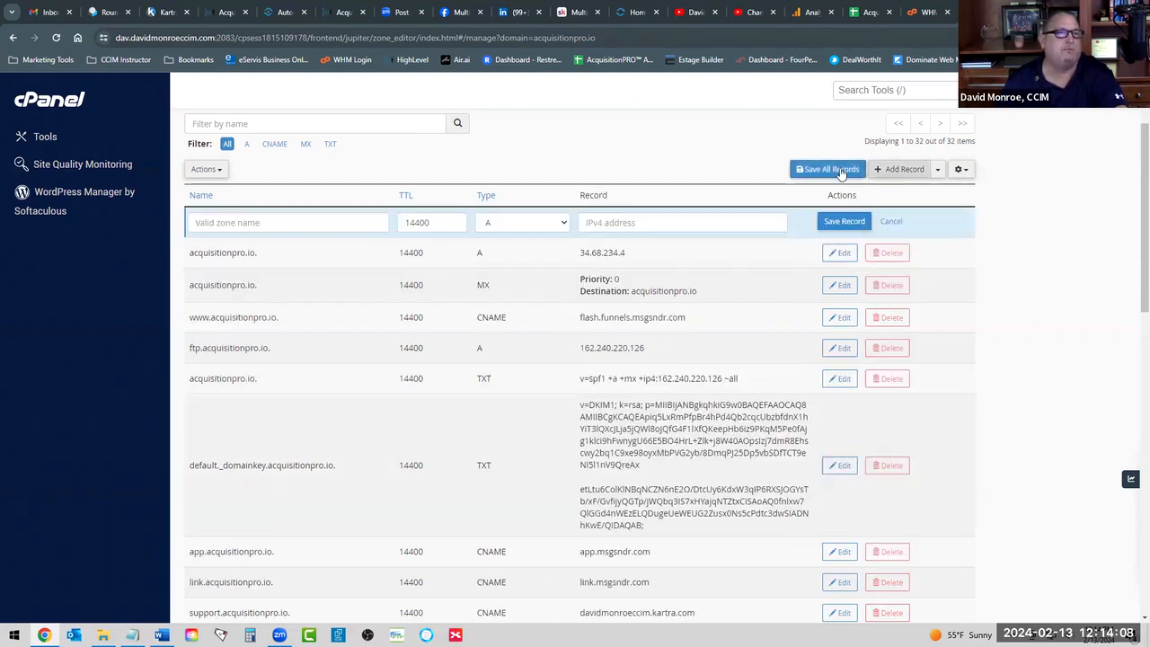
click(491, 221)
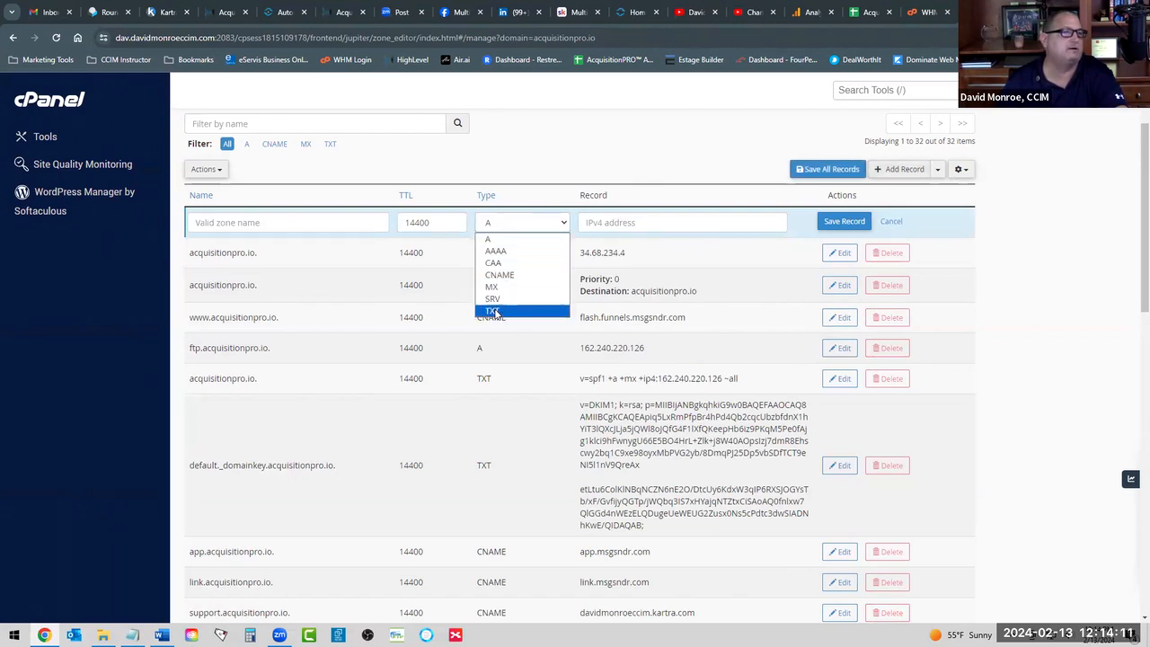
click(493, 311)
click(247, 225)
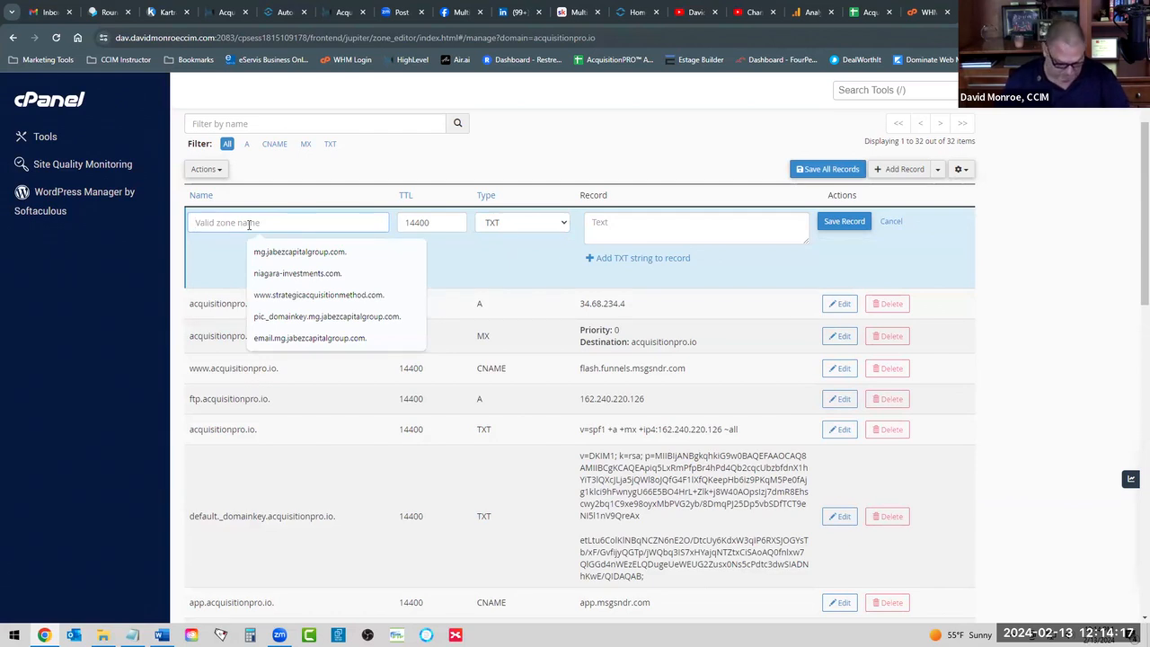
text(_dmarc)
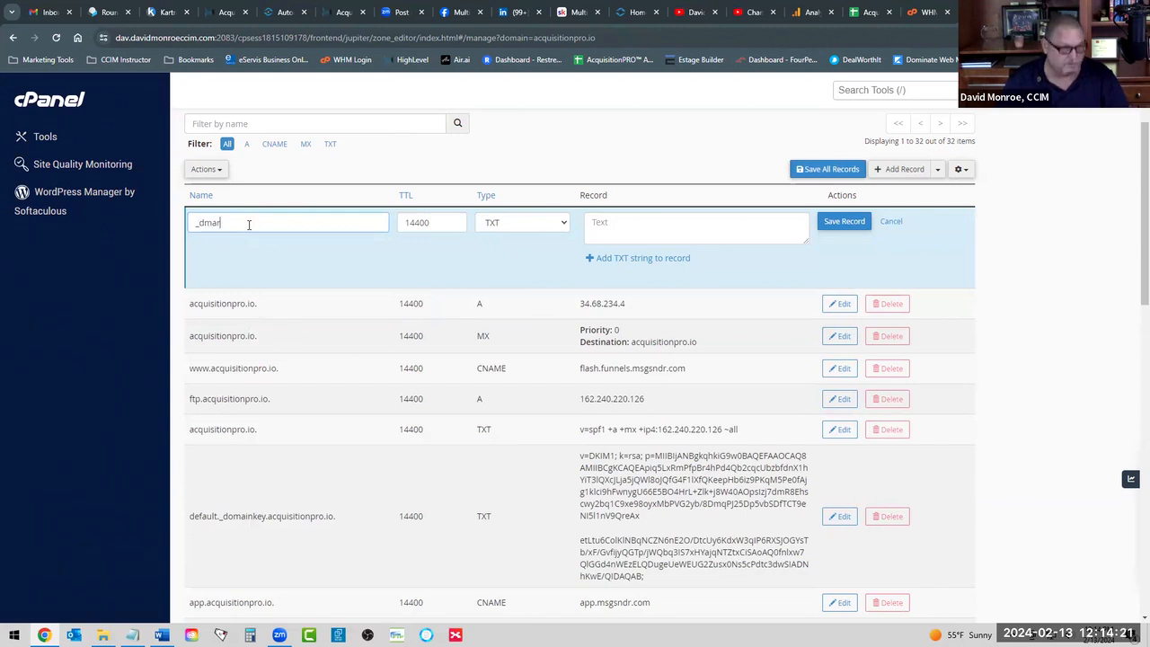
click(614, 226)
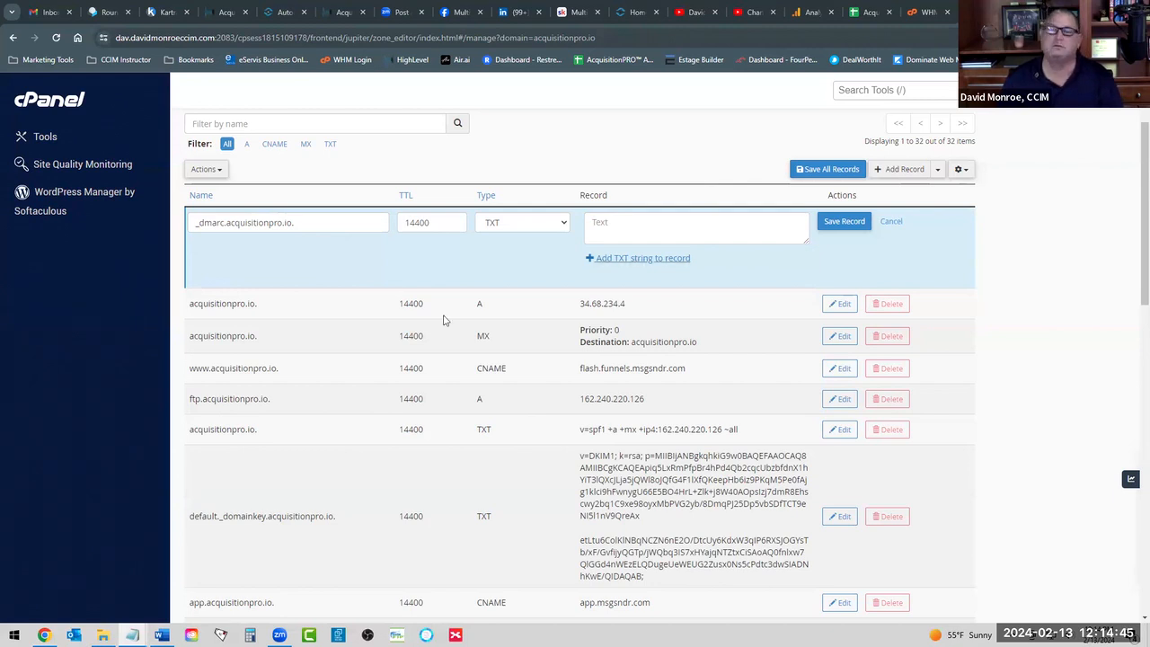
Paste the copied 'v=DMARC1; p=none; rua=mailto:' policy text into the Record field.
right_click(630, 227)
click(666, 347)
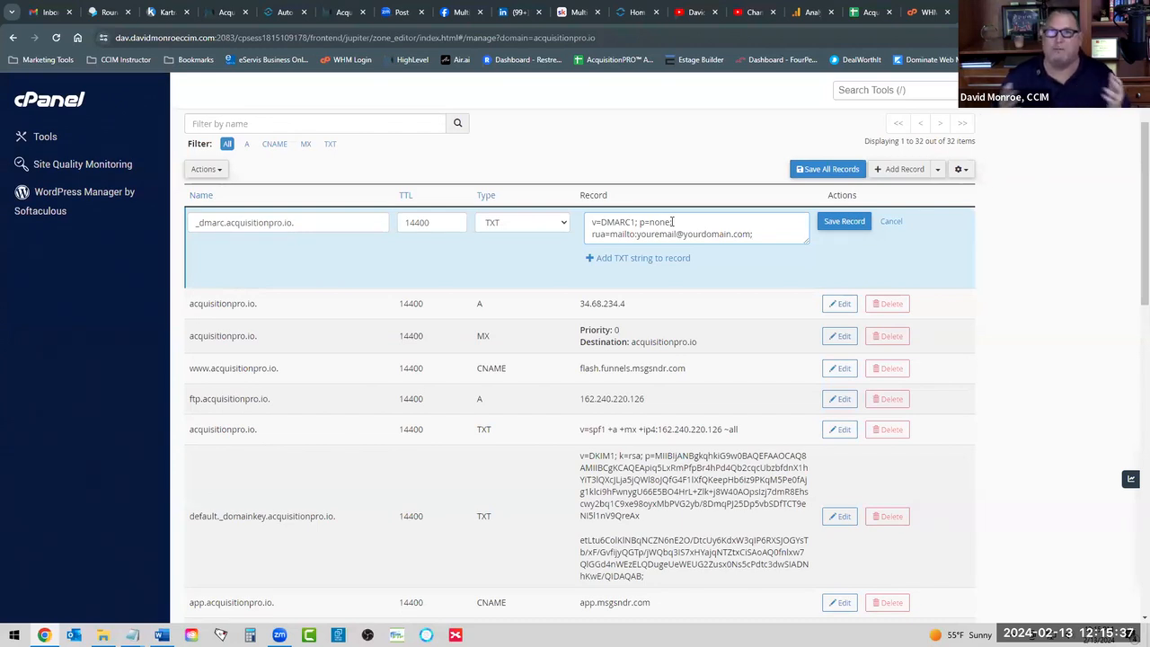
Replace the placeholder rua=mailto address with the real report e-mail address, keeping p=none.
double_click(654, 223)
click(684, 221)
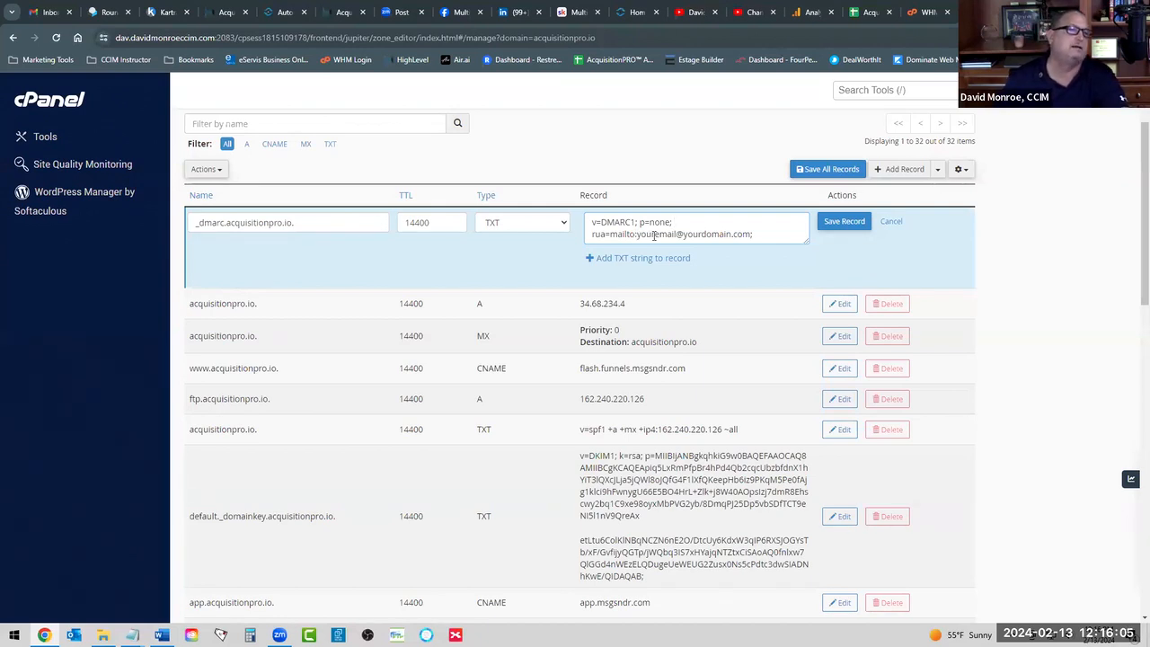
drag(655, 233, 748, 236)
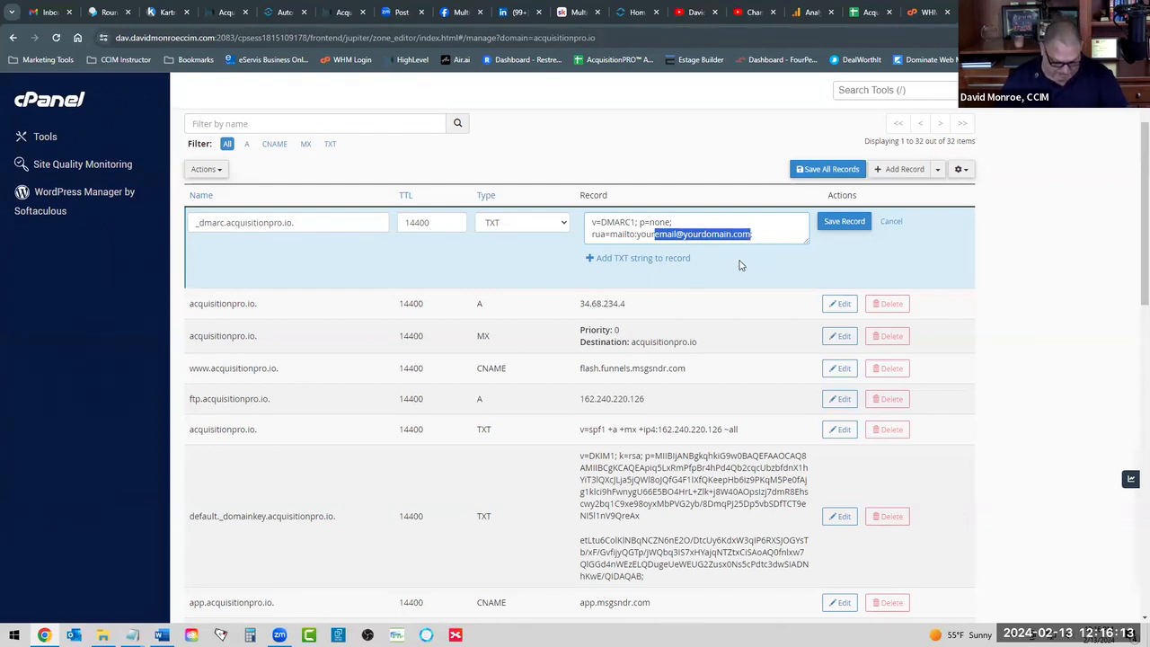
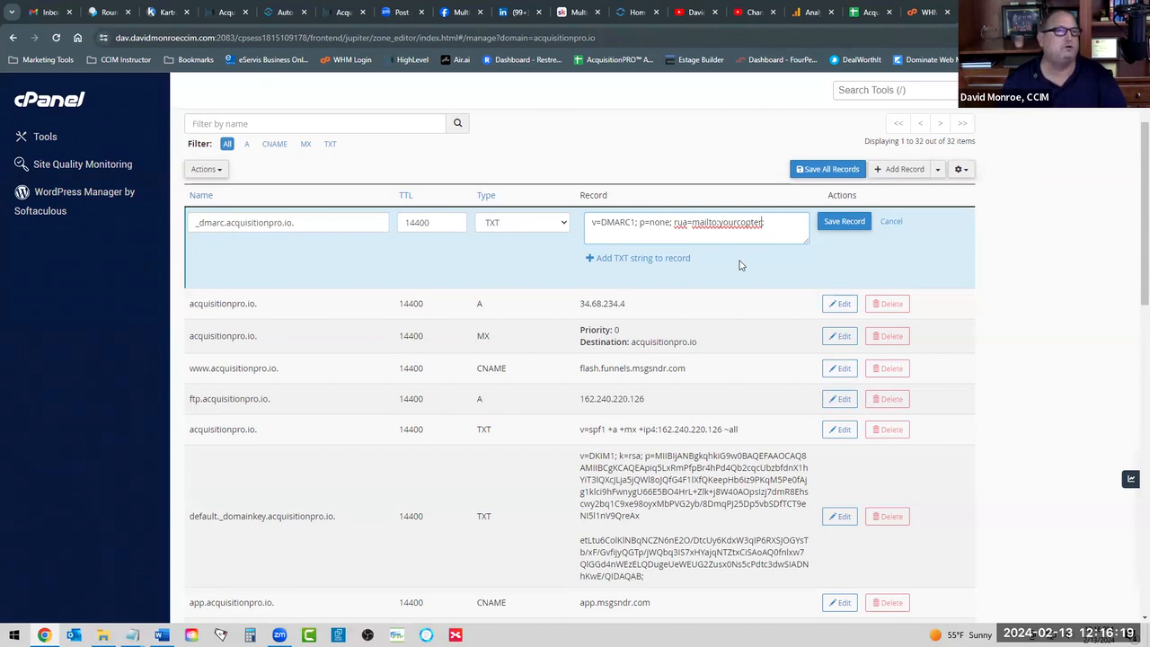
key(BackSpace)
key(BackSpace)
key(BackSpace)
key(BackSpace)
key(BackSpace)
key(BackSpace)
key(BackSpace)
key(BackSpace)
key(BackSpace)
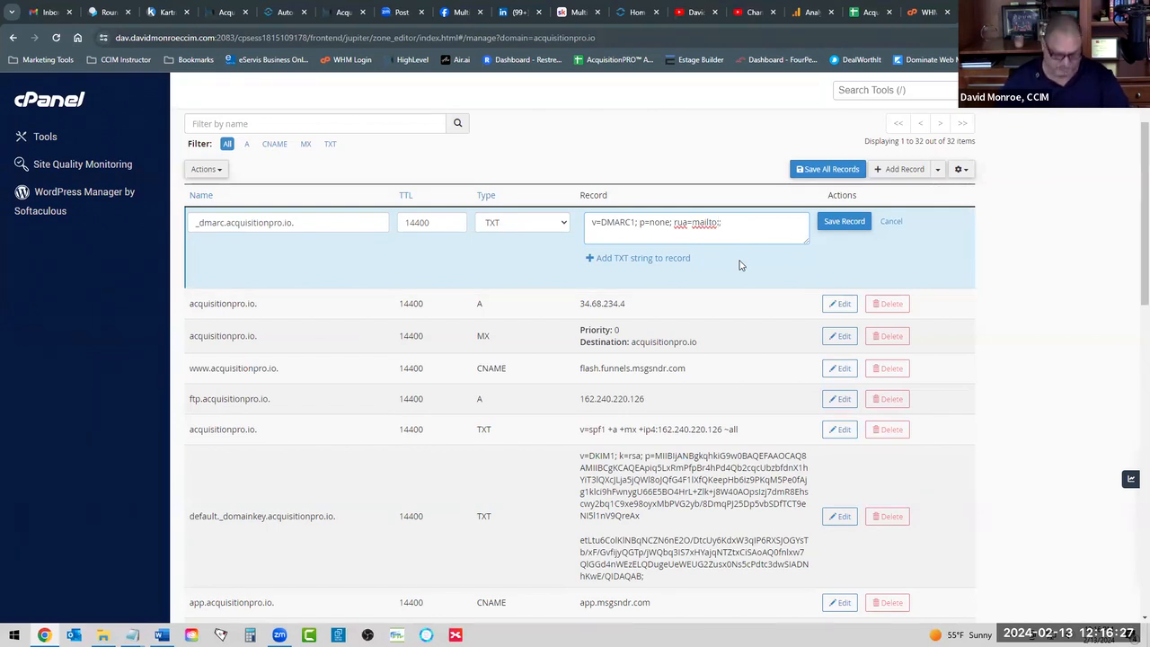
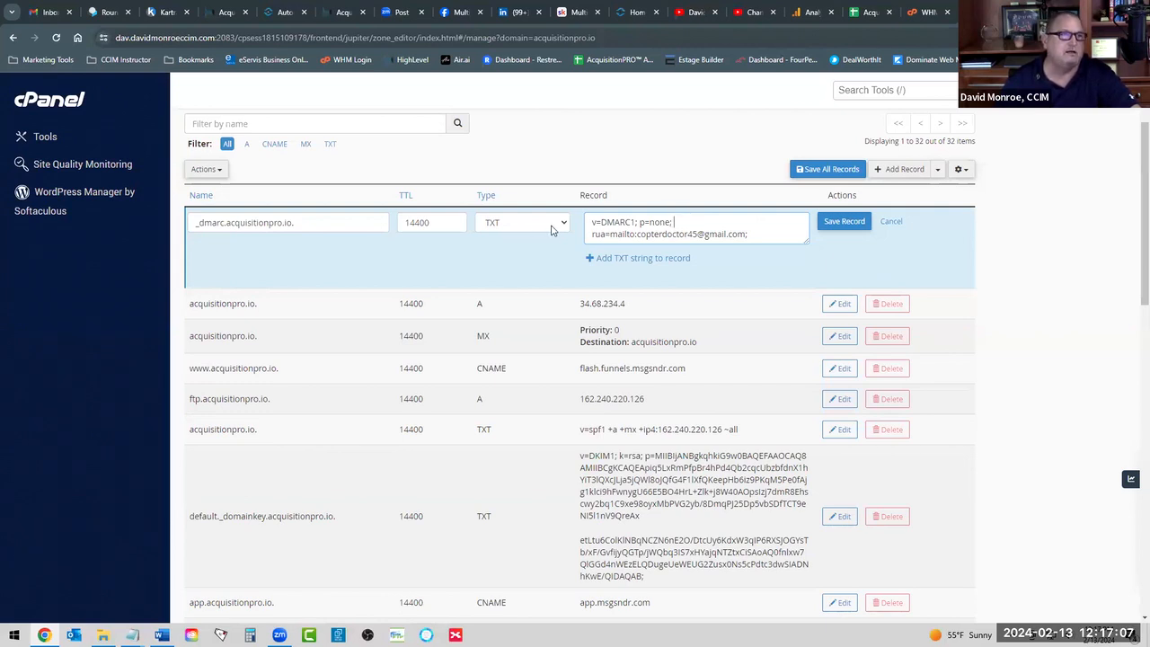
key(Home)
shift+click(759, 234)
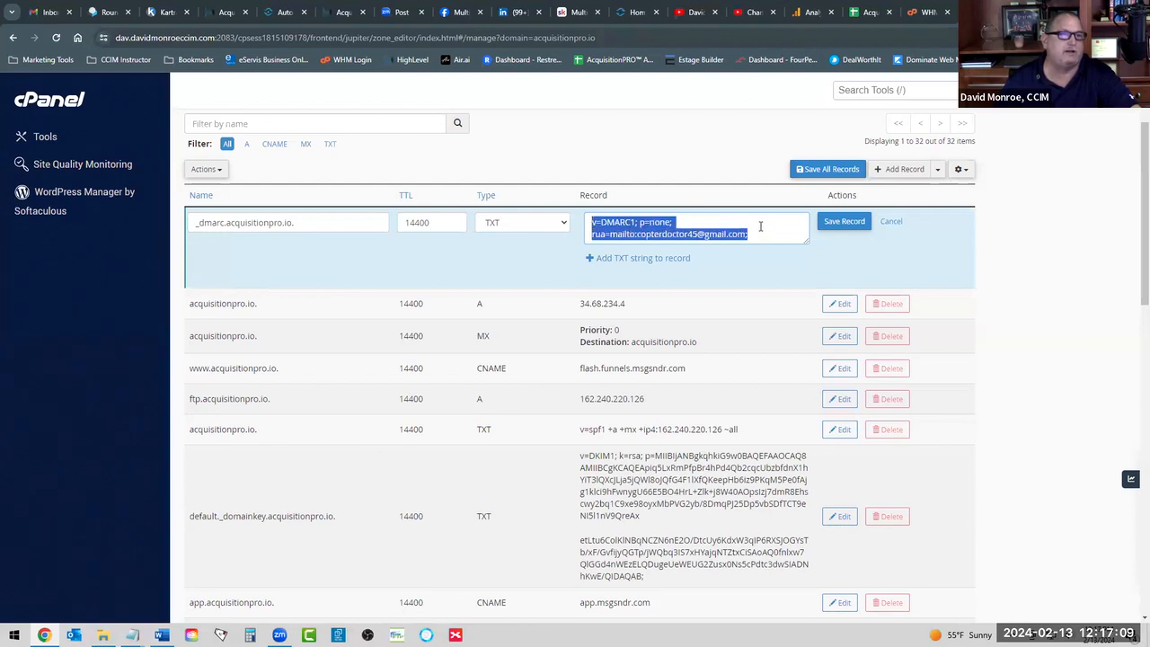
click(674, 241)
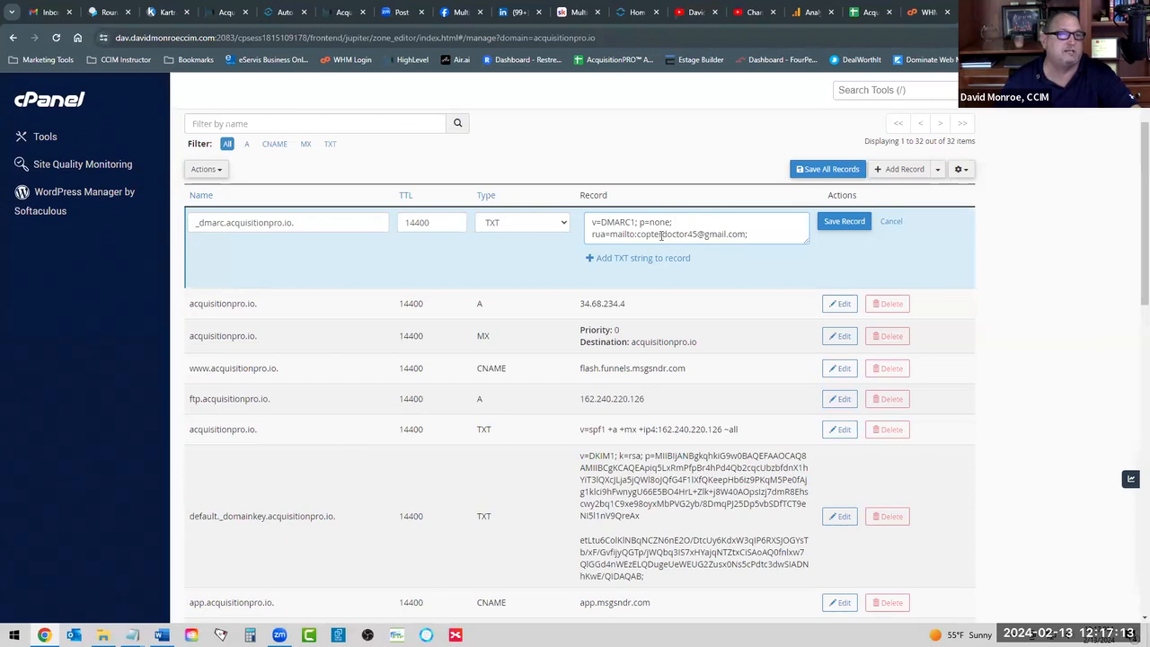
Save the _dmarc TXT record and confirm the zone now lists 33 records.
click(843, 221)
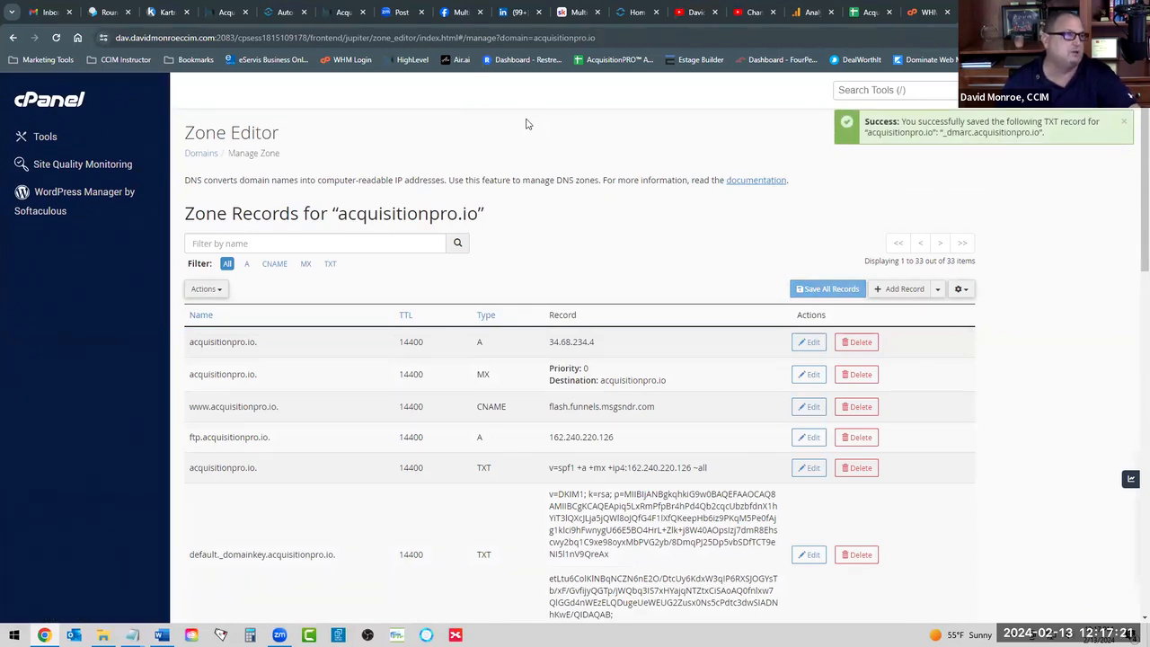
scroll(593, 354, down, 2)
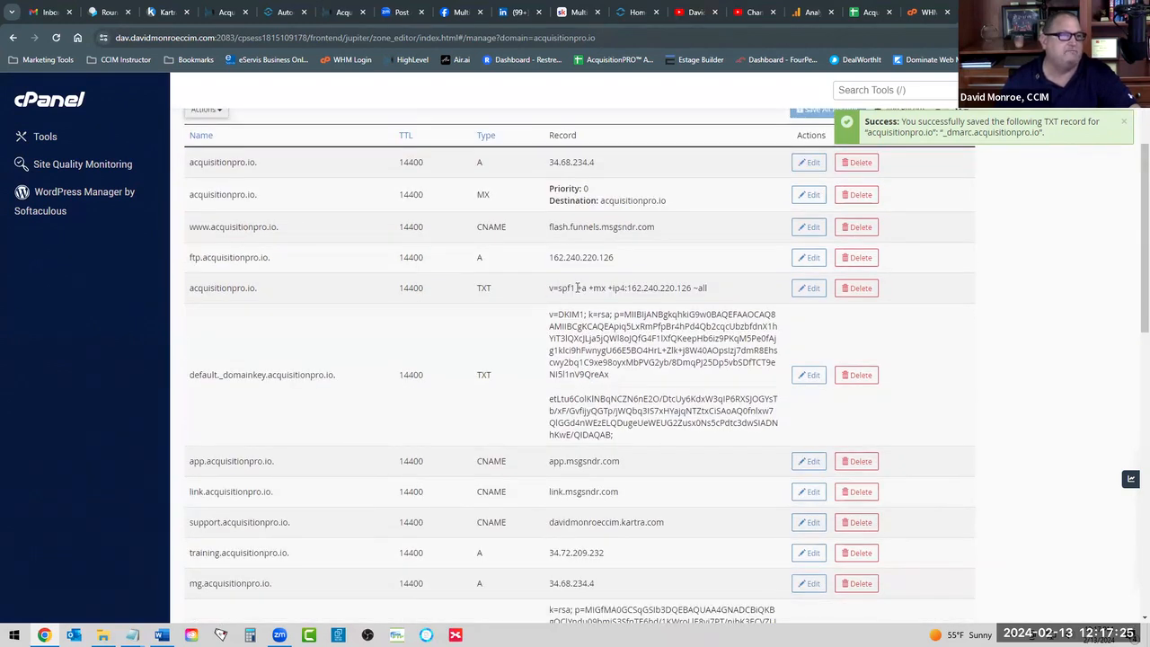
scroll(559, 314, down, 12)
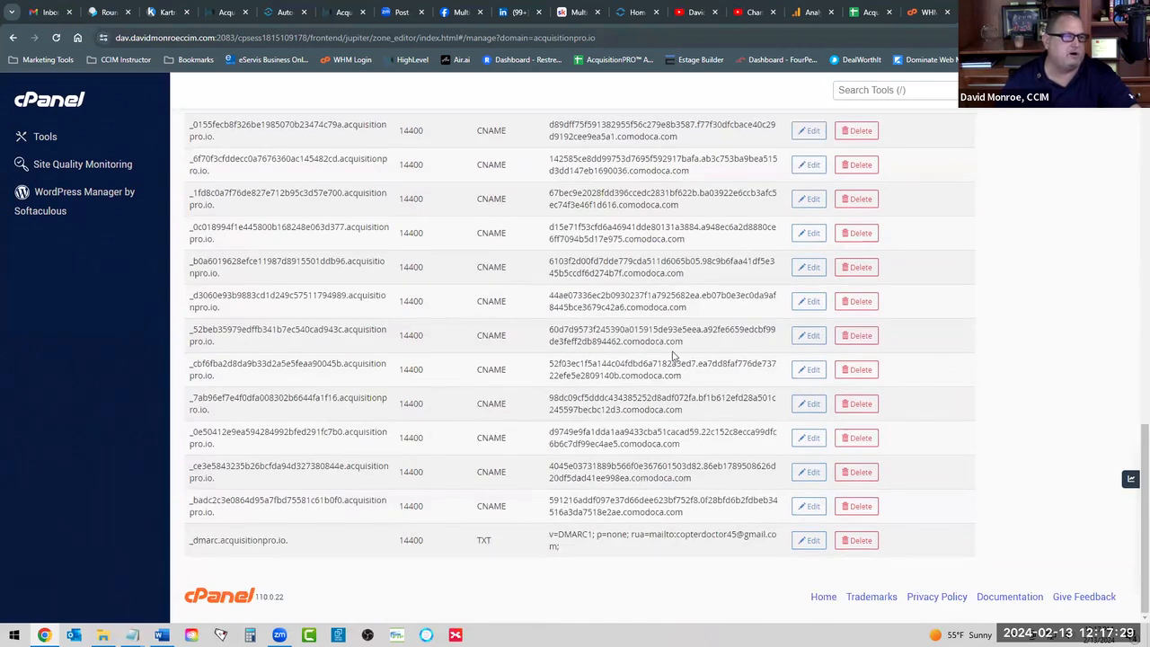
scroll(674, 355, up, 15)
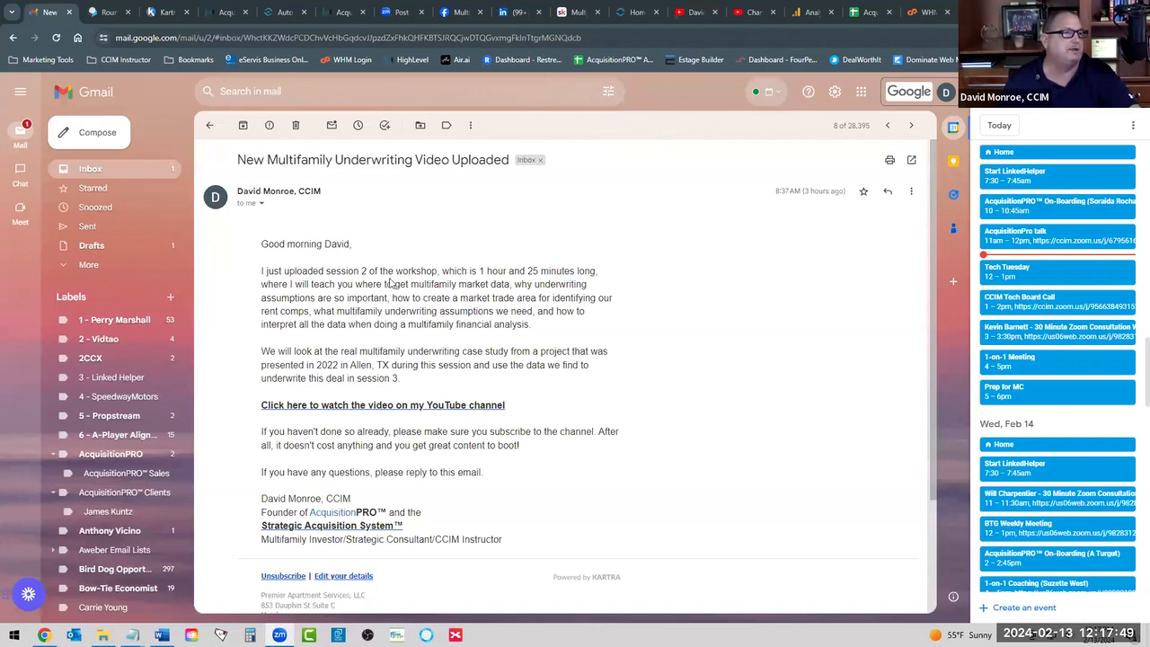
Check the sender and reply-to domains in the message details, then open the More menu.
click(260, 204)
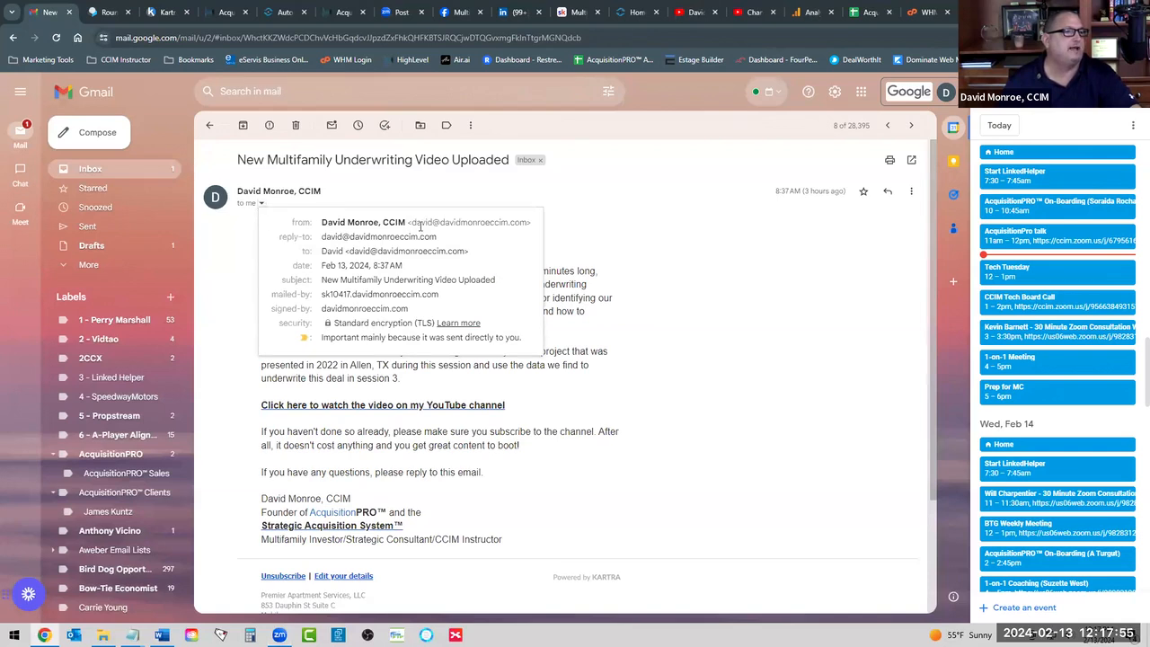
mouse_move(395, 235)
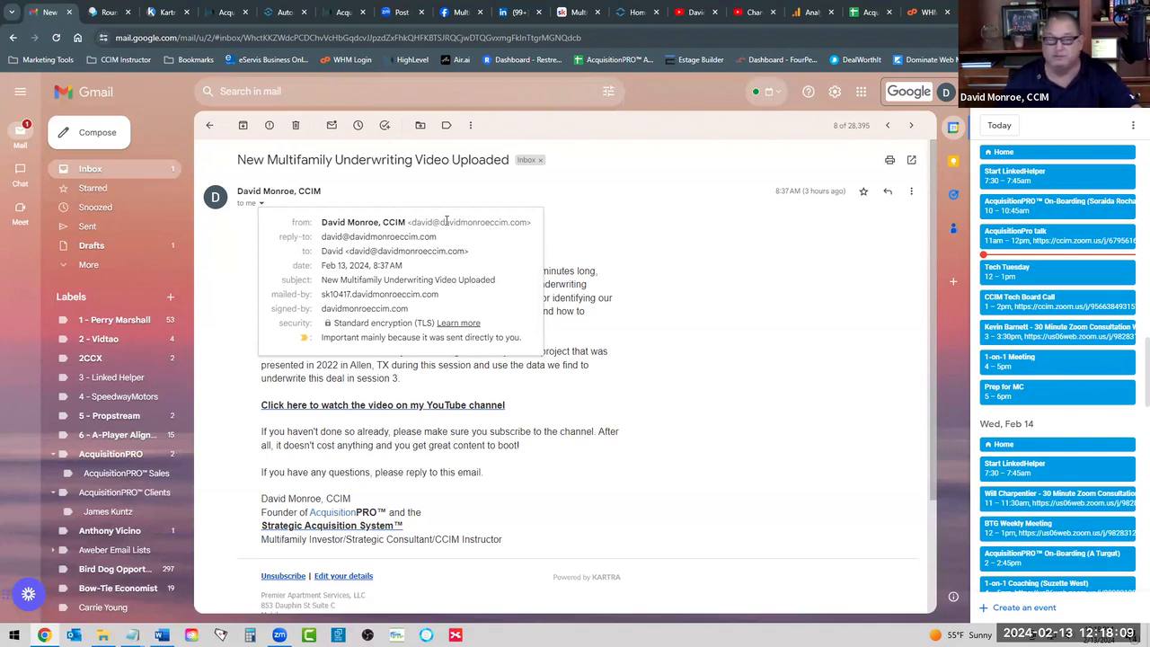
drag(443, 222, 528, 234)
drag(349, 237, 434, 237)
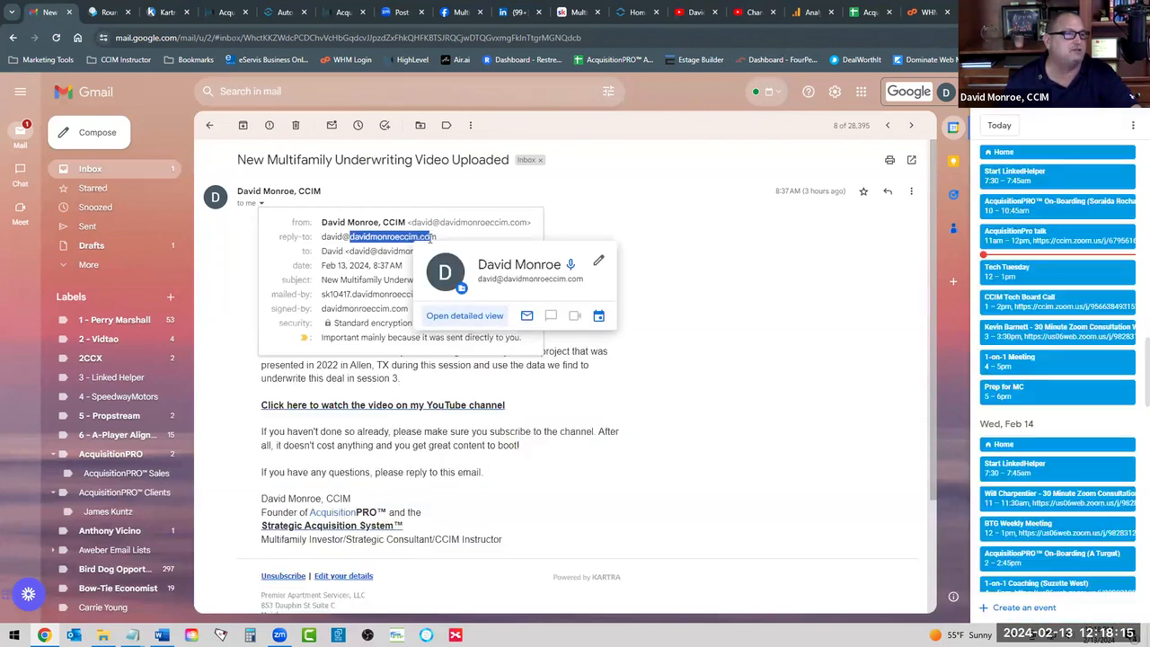
click(436, 237)
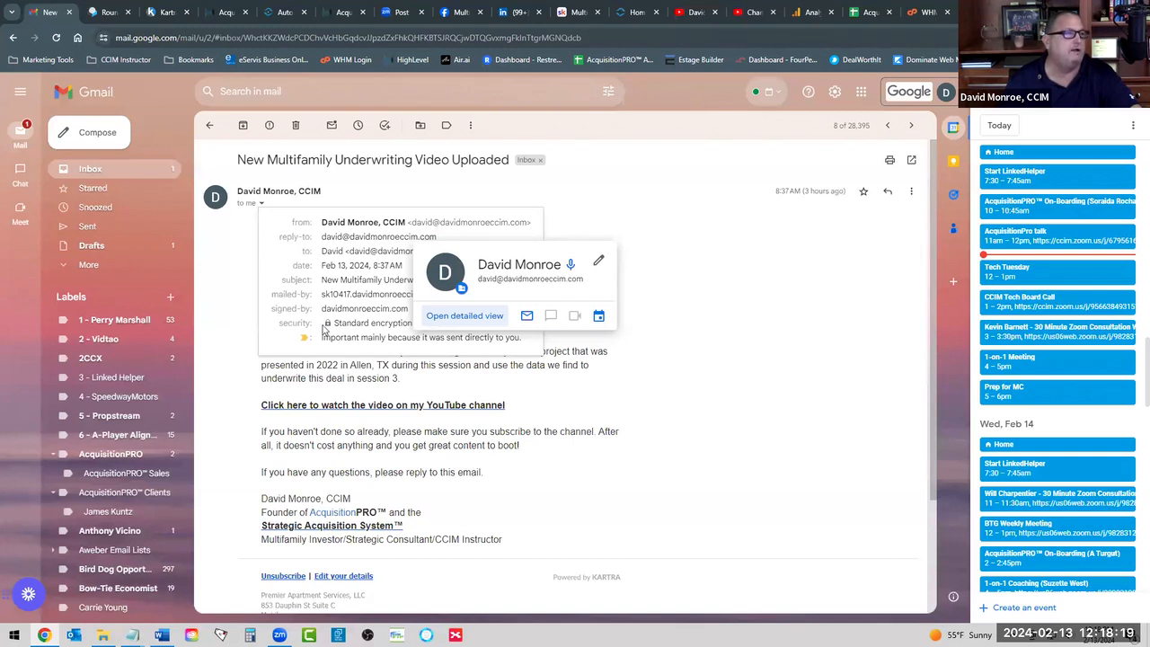
click(577, 226)
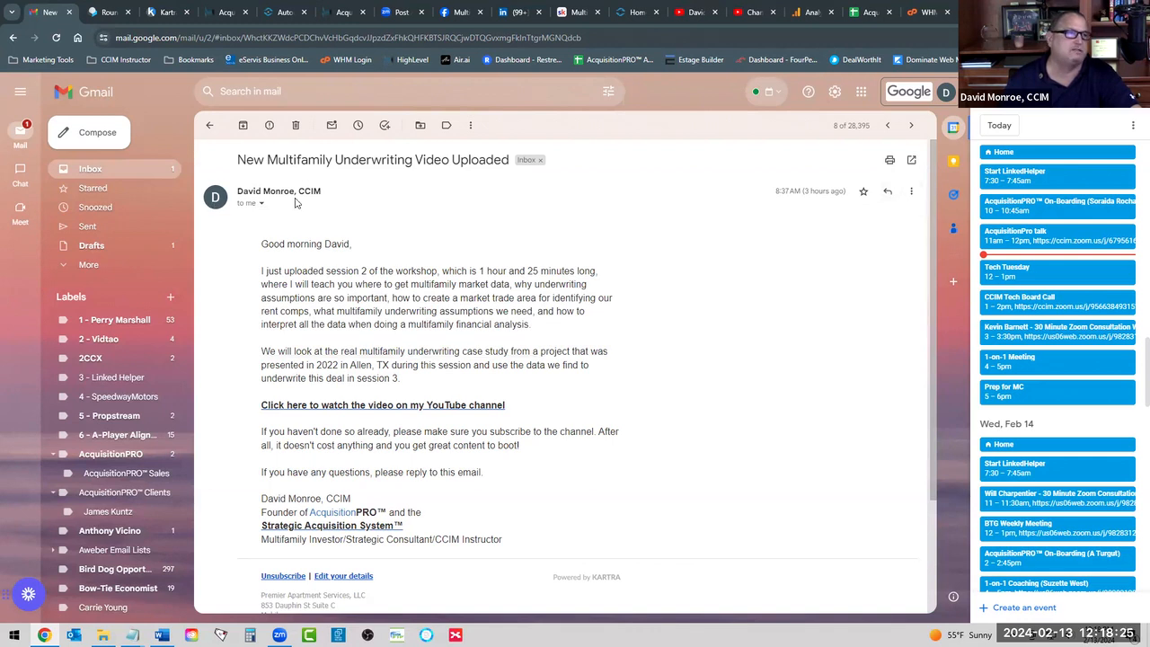
click(911, 191)
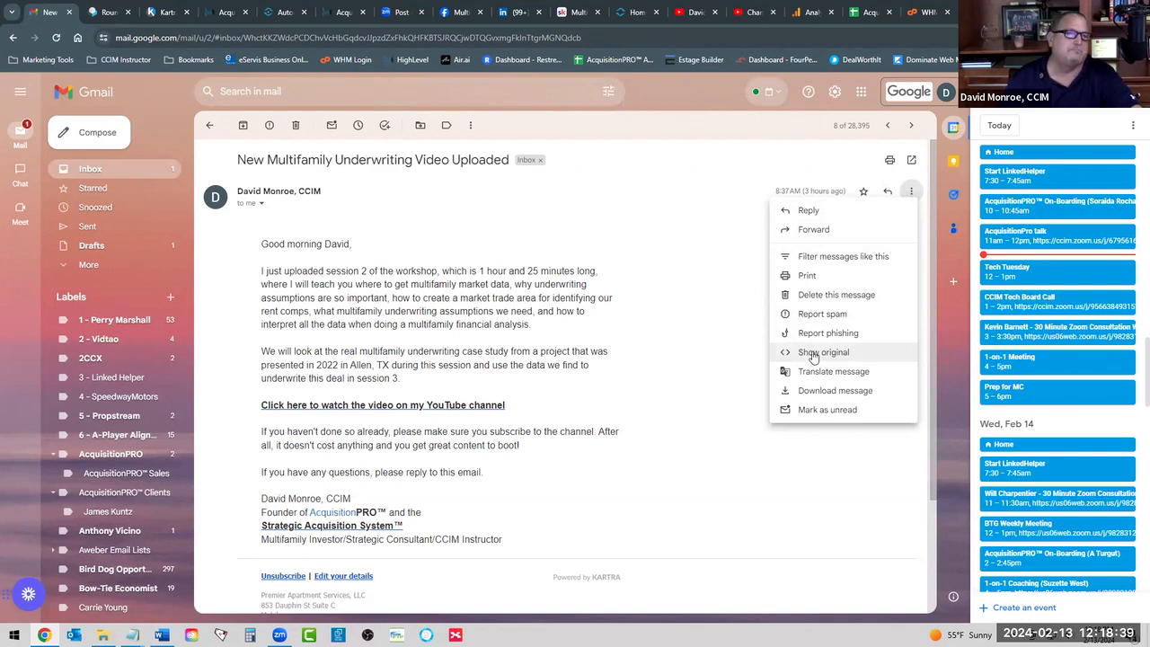
View the original message and highlight dmarc=pass in the ARC-Authentication-Results header.
click(813, 355)
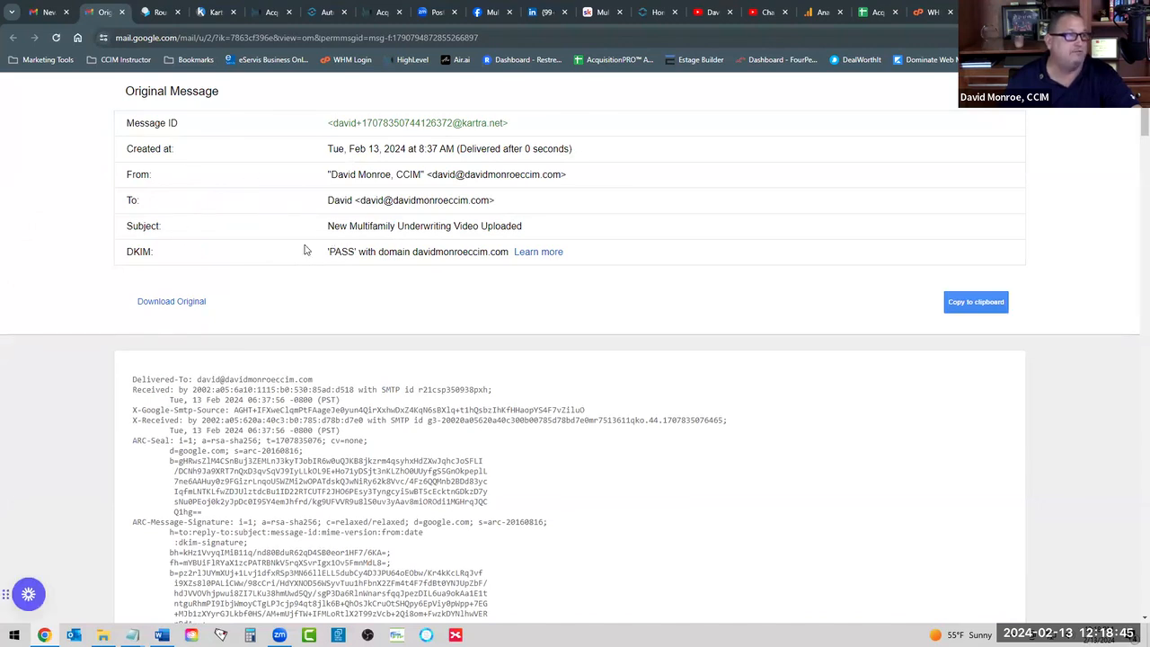
scroll(335, 248, down, 2)
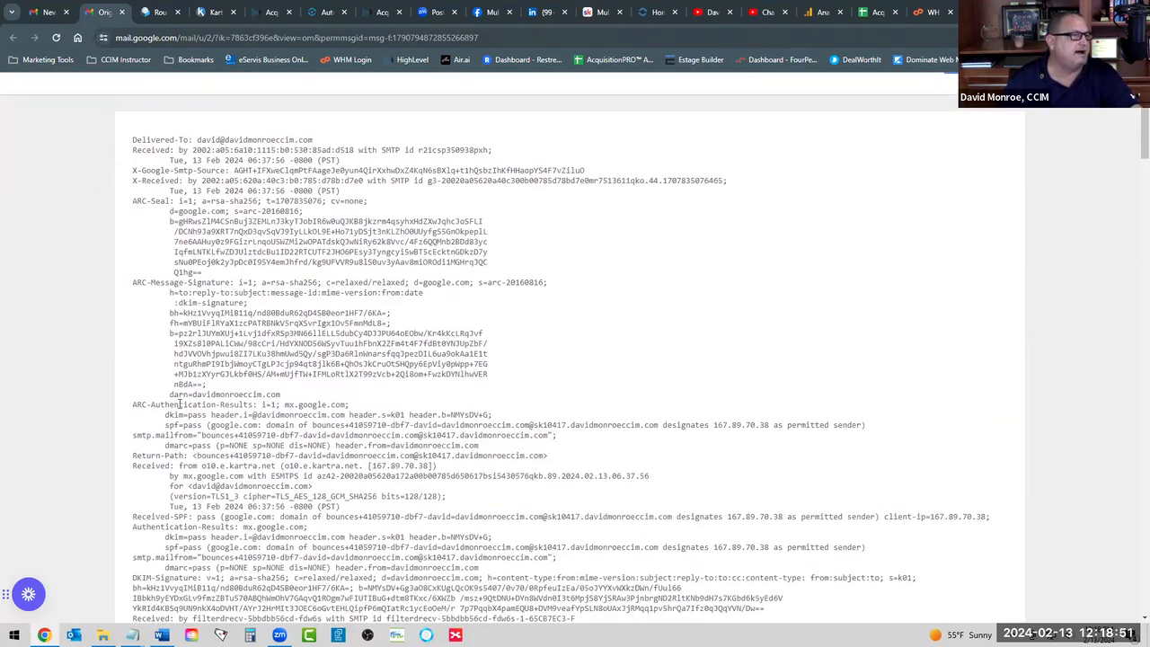
drag(165, 415, 210, 447)
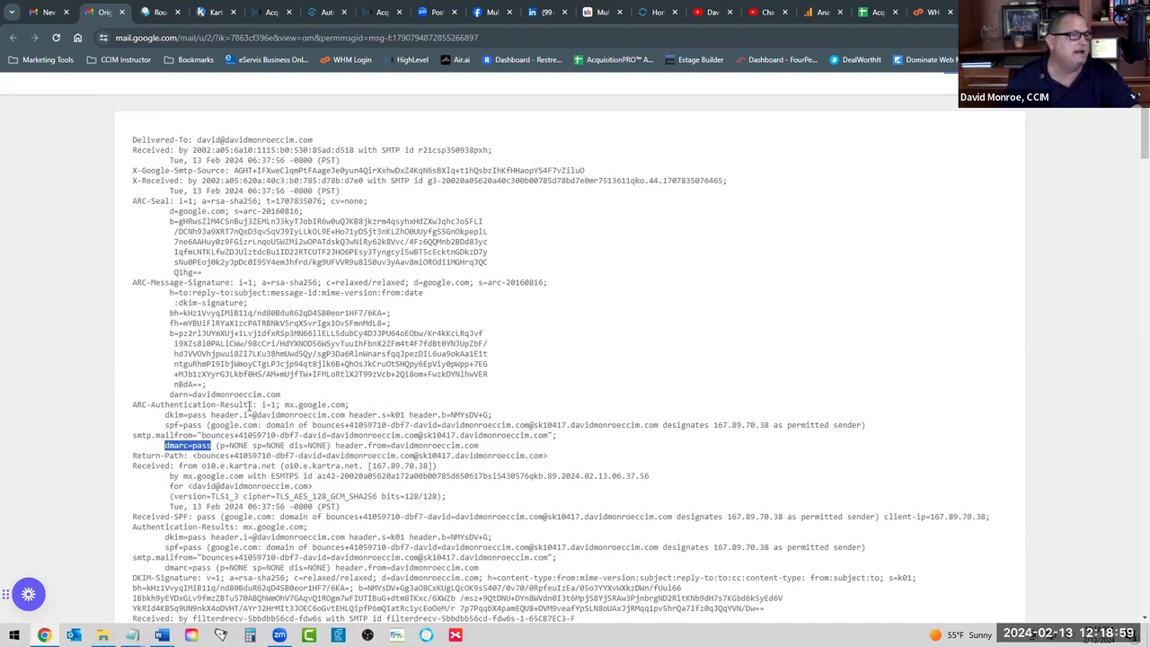
drag(252, 445, 330, 445)
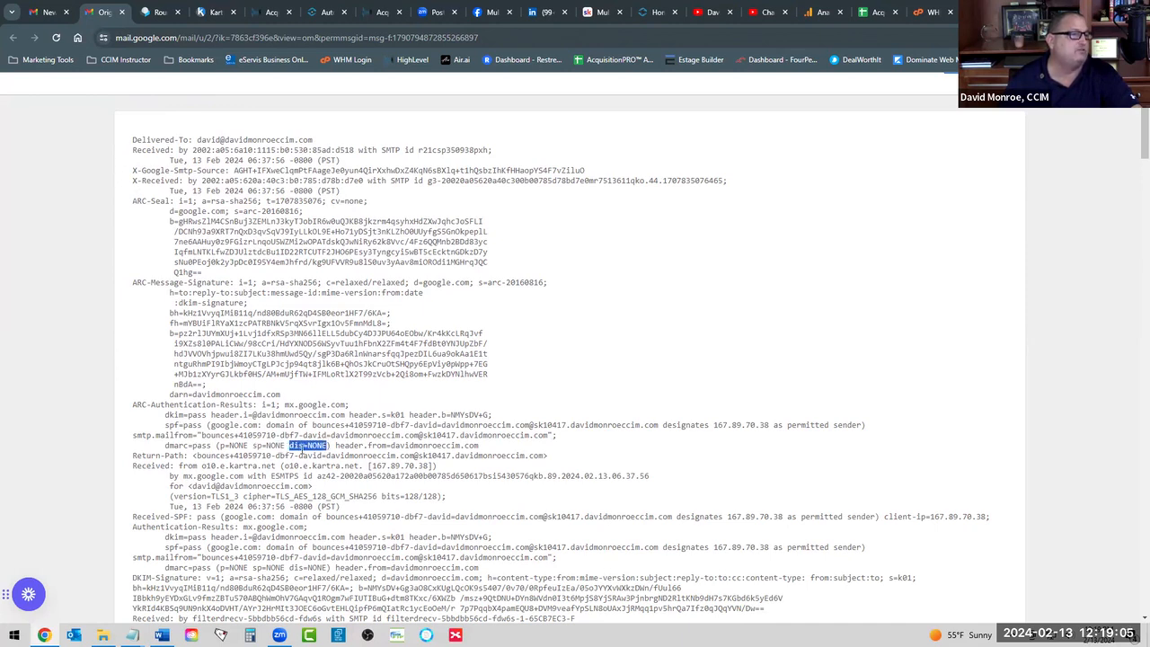
click(226, 435)
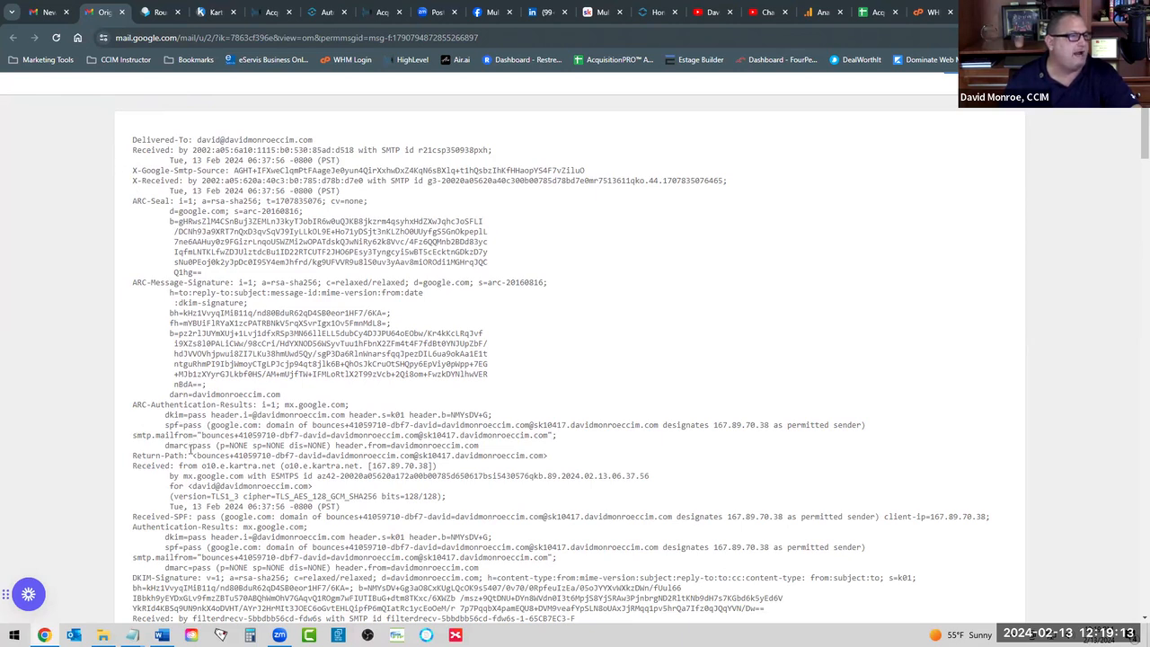
drag(196, 444, 212, 445)
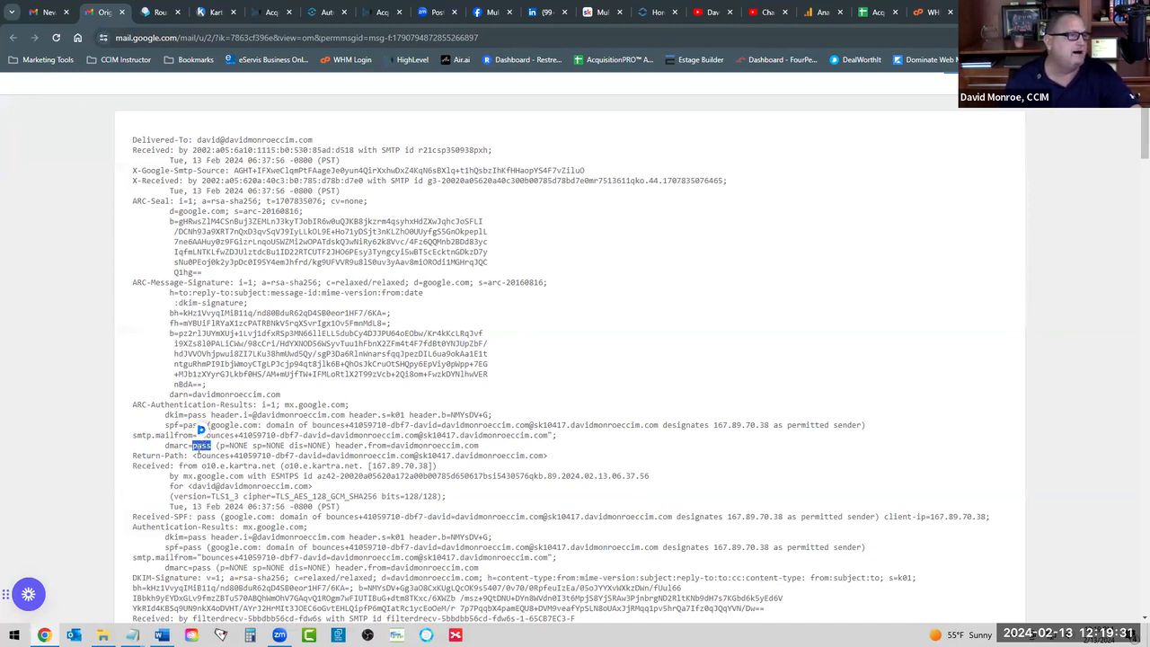
click(209, 445)
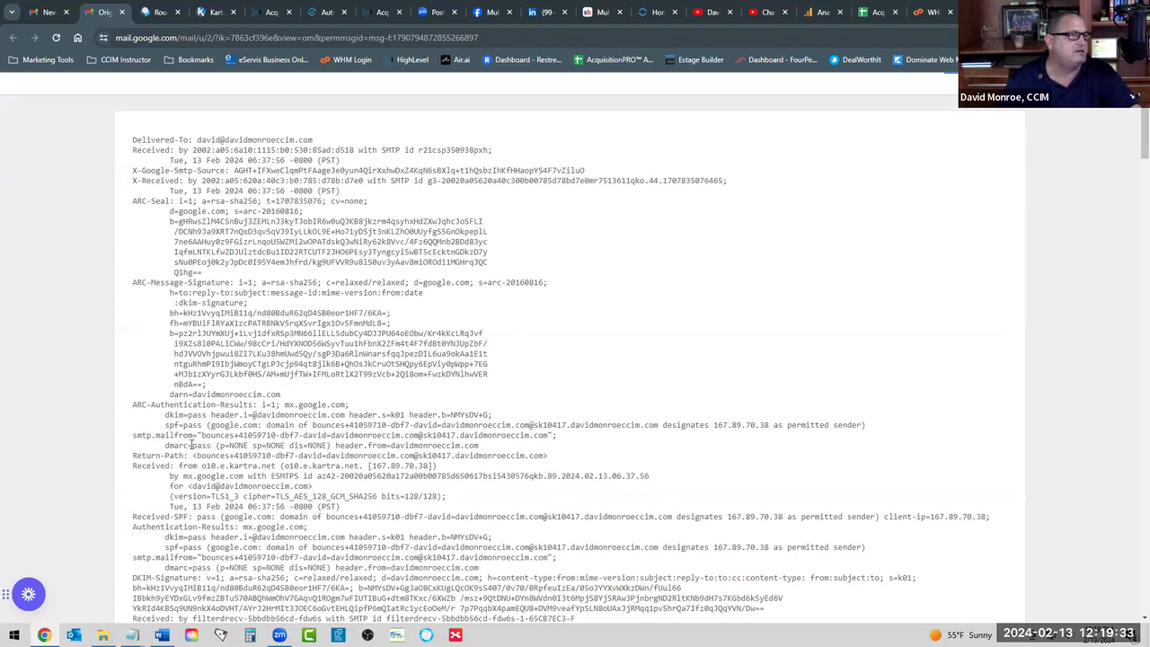
double_click(199, 444)
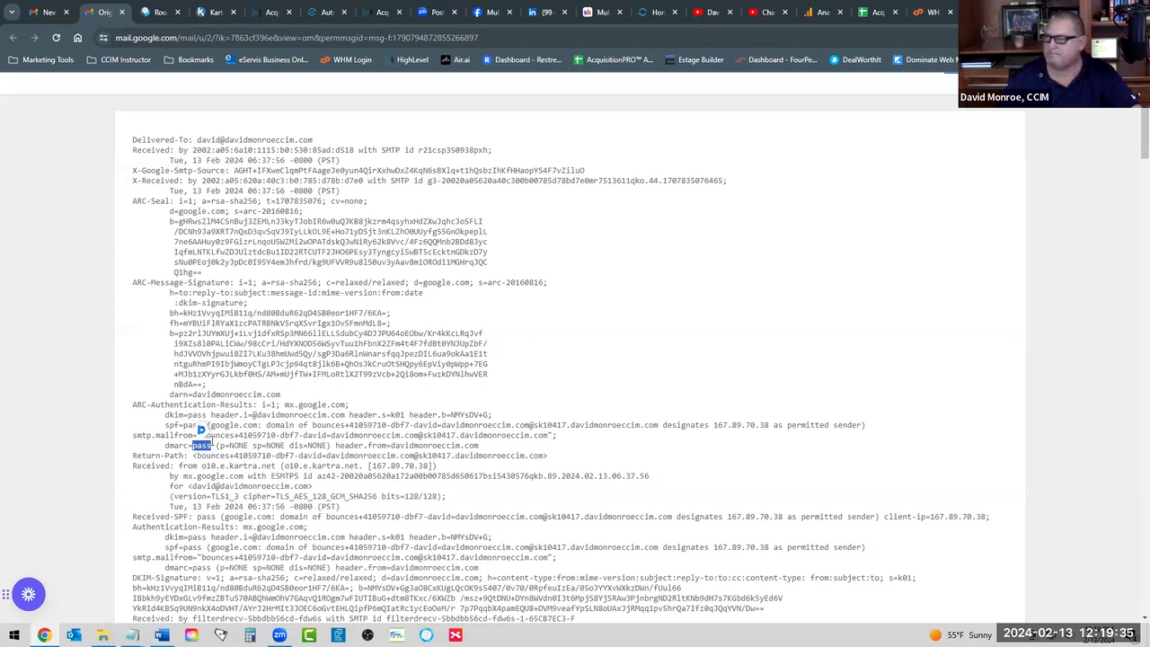
scroll(221, 387, up, 3)
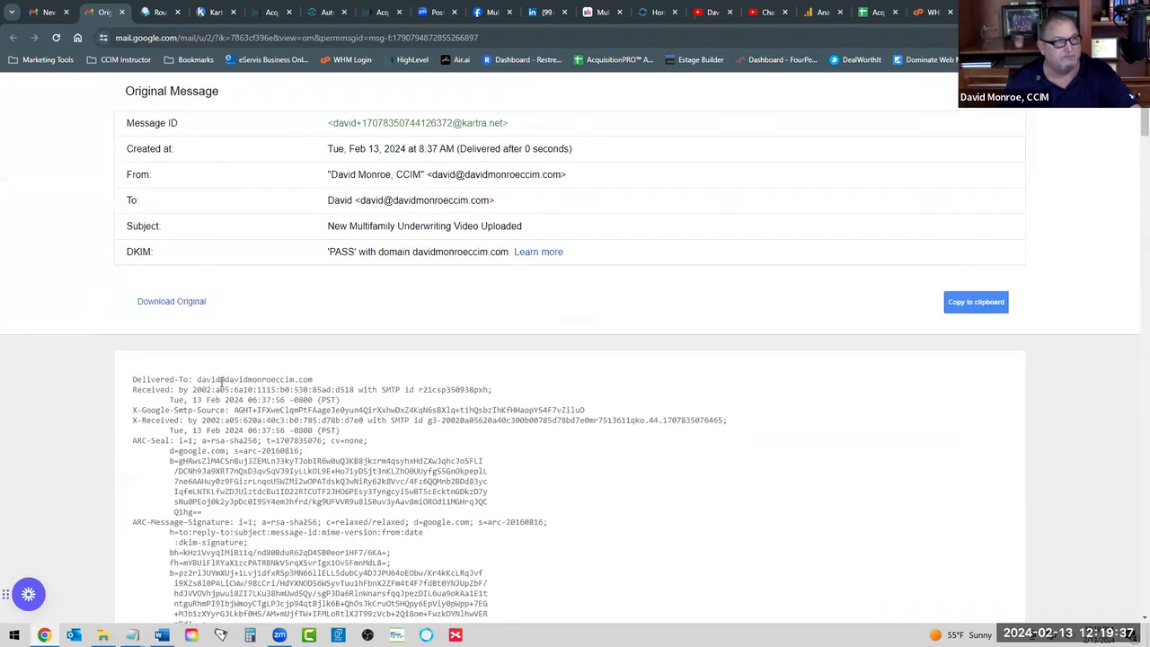